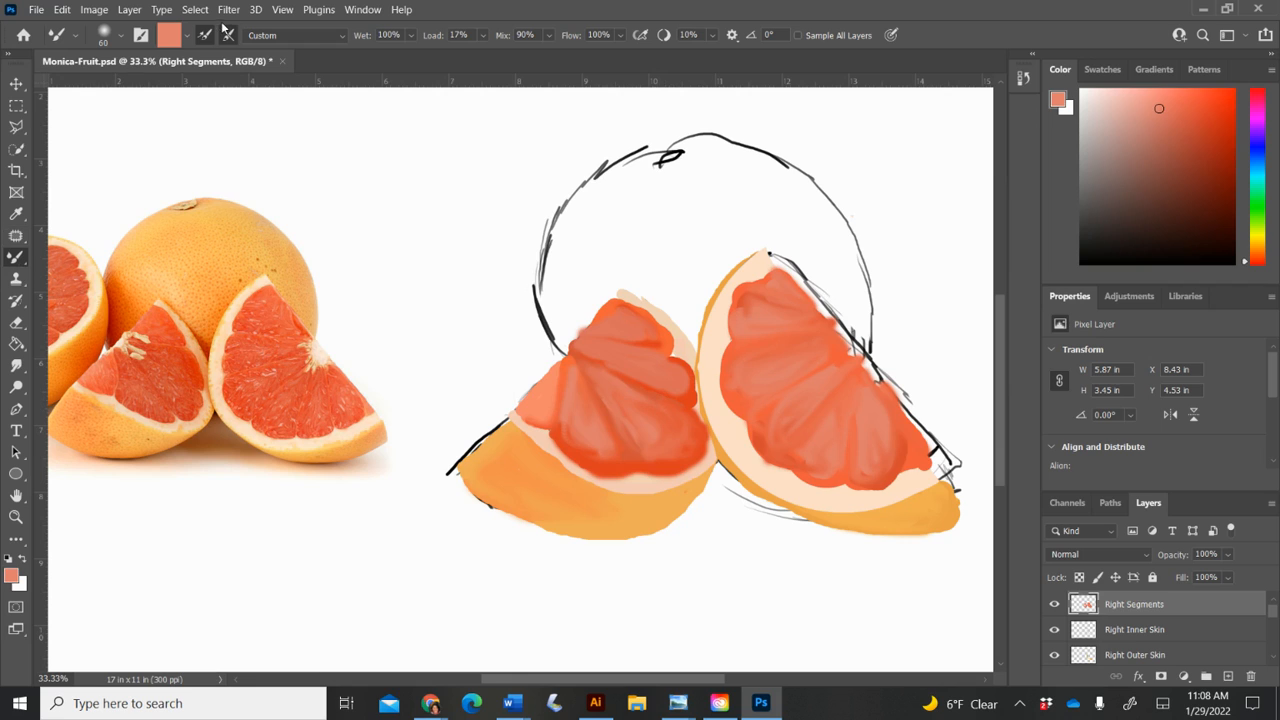
- Load the Mixer Brush with orange-red ec5b3a sampled from the photo's right wedge and blend it into the painted left wedge's segments
left_click(164, 35)
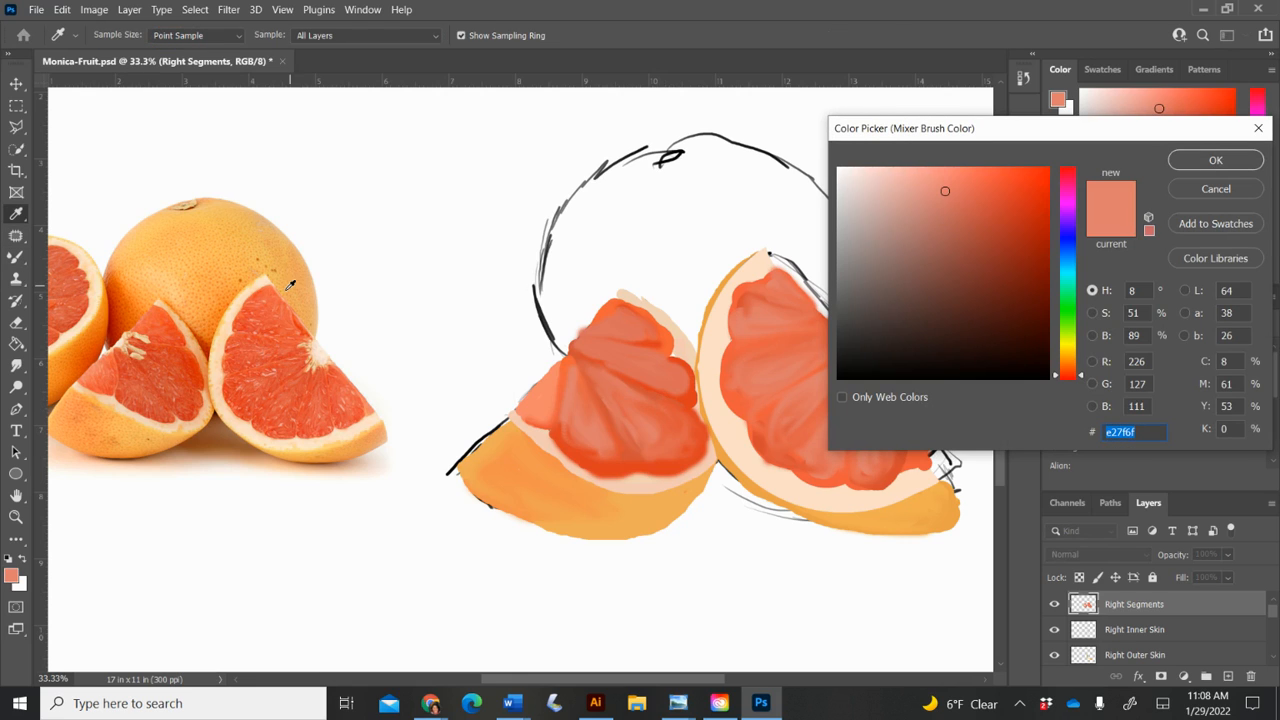
left_click(293, 322)
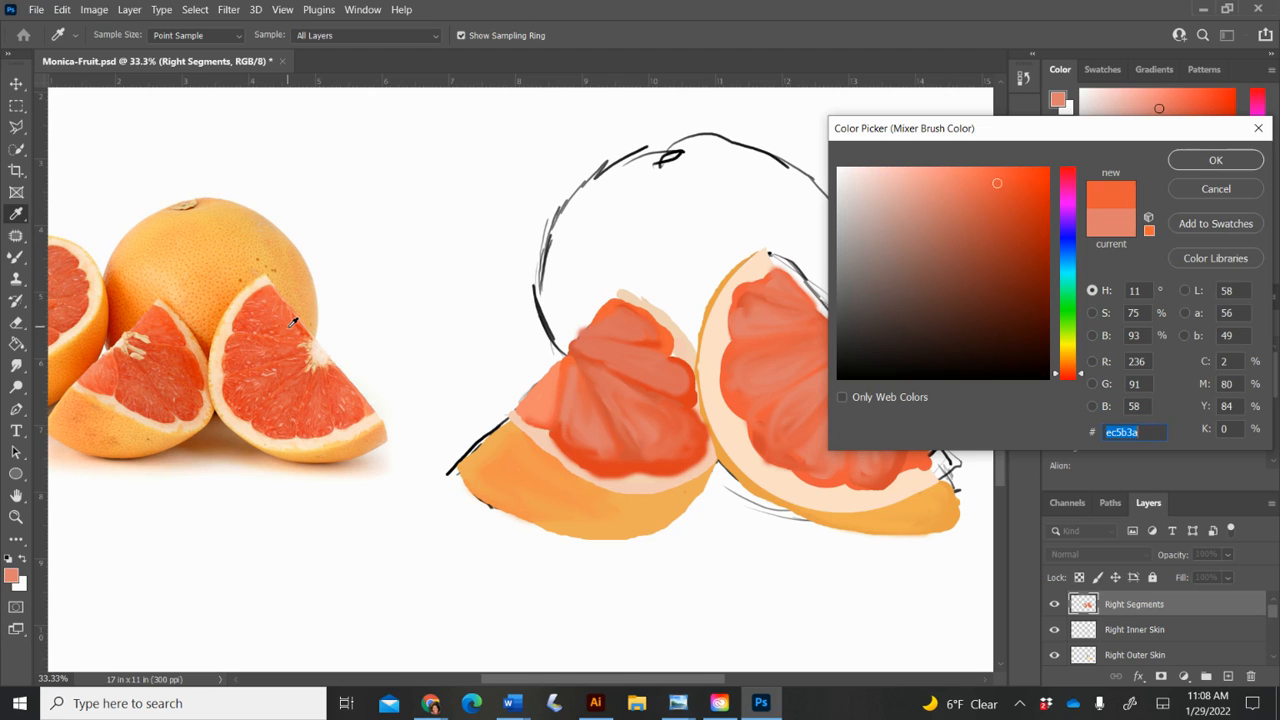
left_click(1181, 161)
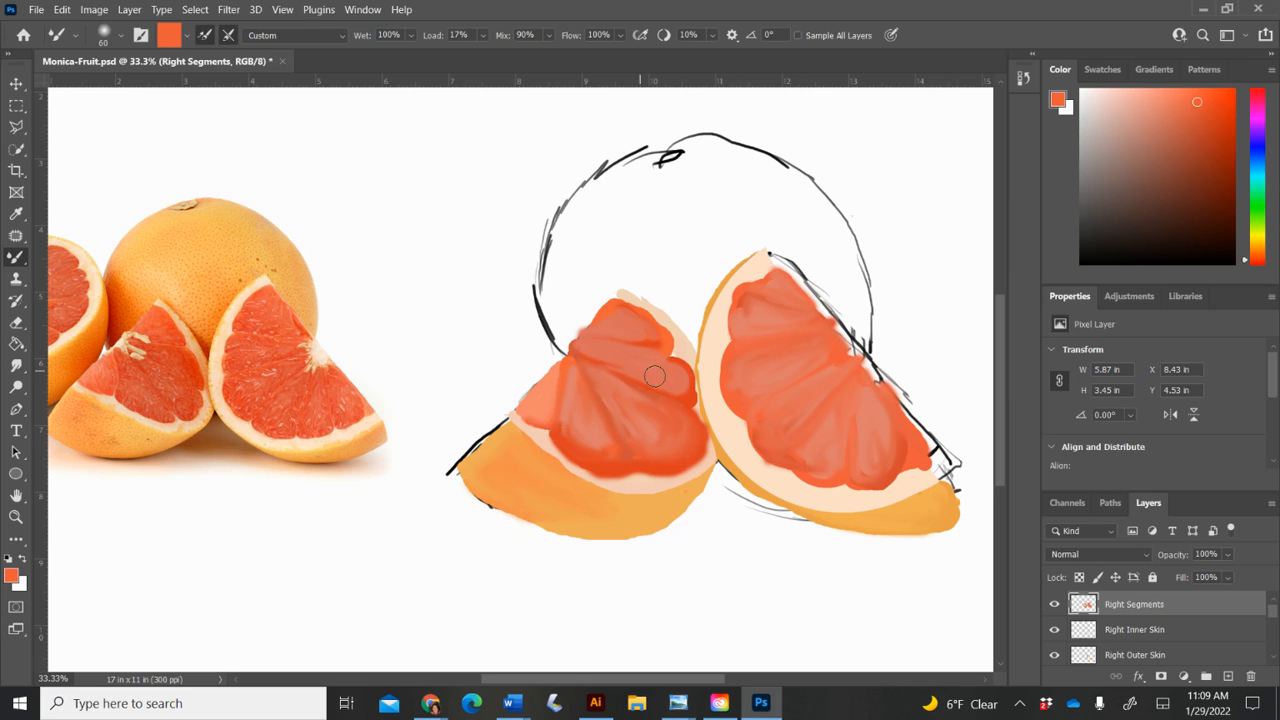
mouse_move(604, 342)
left_mouse_down()
mouse_move(660, 320)
mouse_move(634, 323)
mouse_move(630, 310)
mouse_move(662, 345)
mouse_move(538, 406)
mouse_move(550, 384)
mouse_move(530, 416)
mouse_move(556, 367)
mouse_move(559, 432)
left_mouse_up()
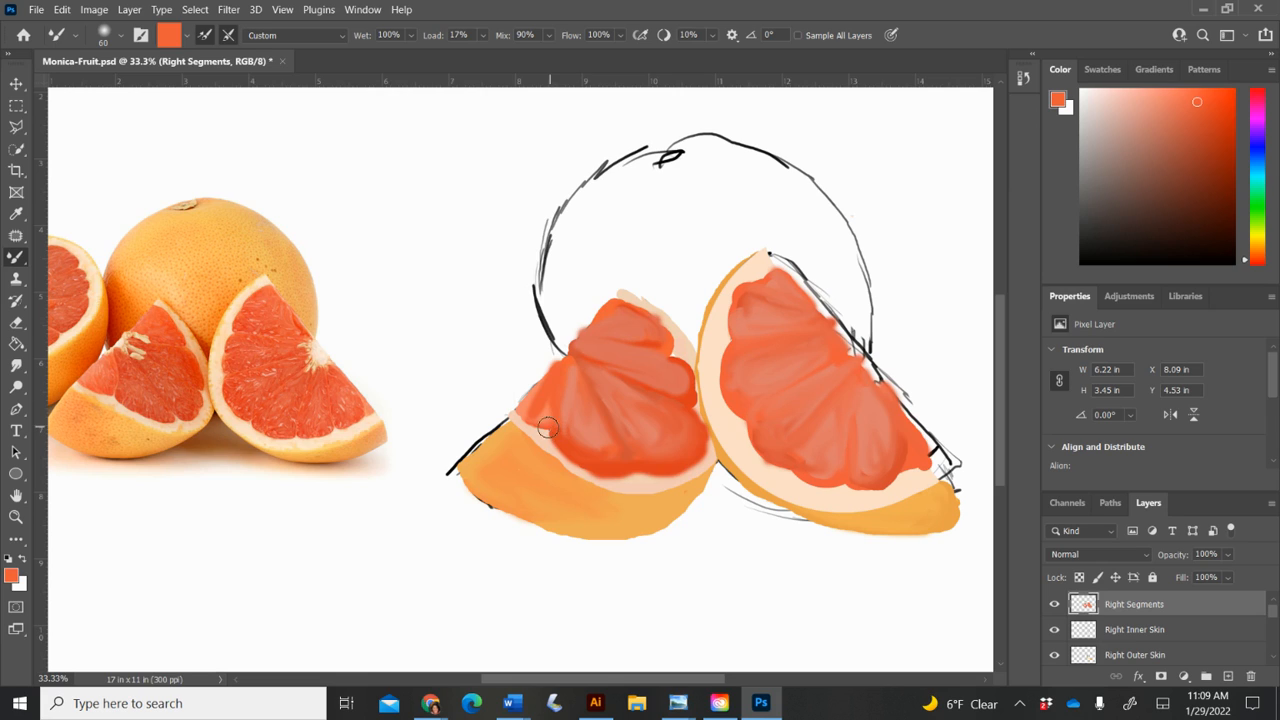
mouse_move(548, 428)
left_mouse_down()
mouse_move(532, 405)
mouse_move(559, 377)
left_mouse_up()
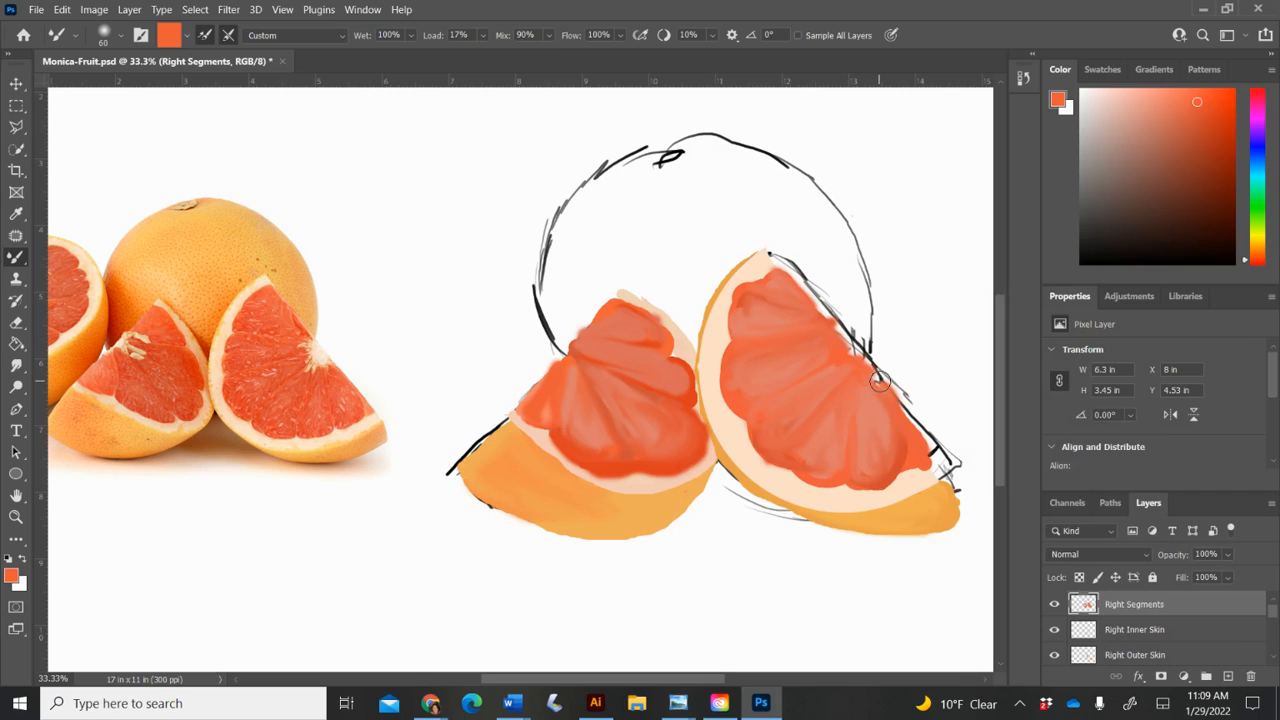
- Show the Back Grapefruit layer and make it the active layer
scroll(1063, 635, "down", 3)
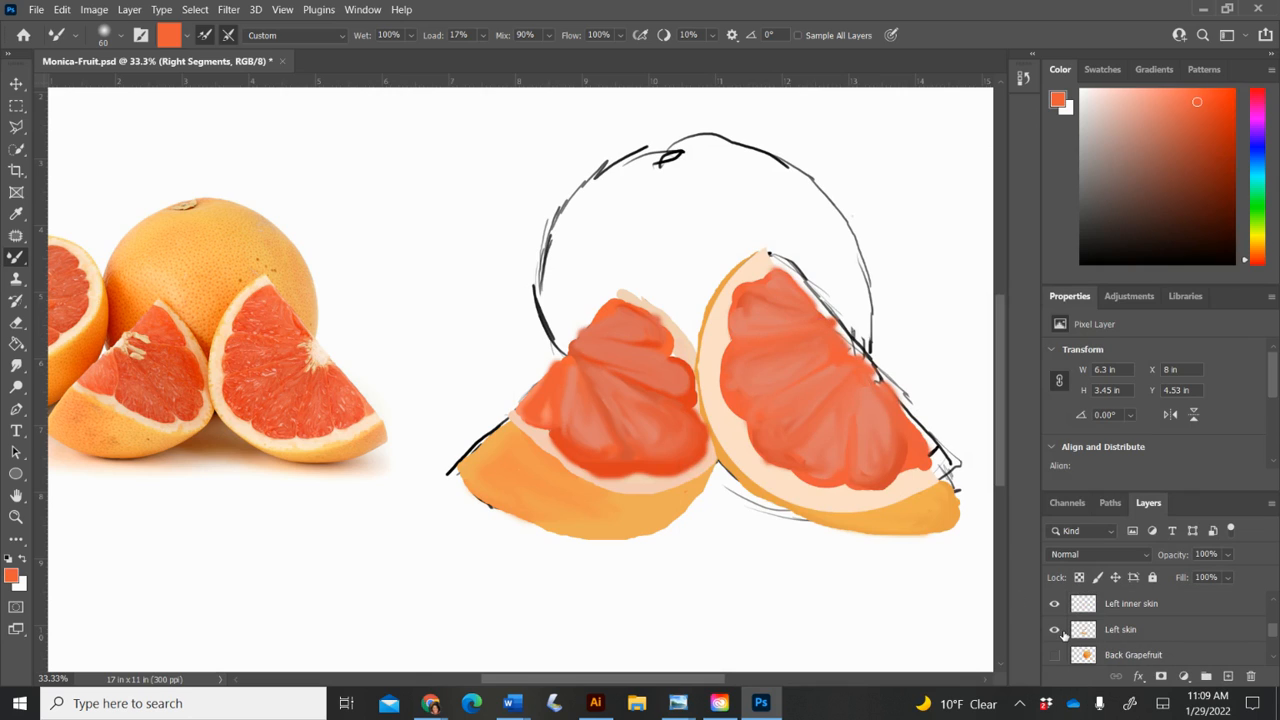
left_click(1054, 654)
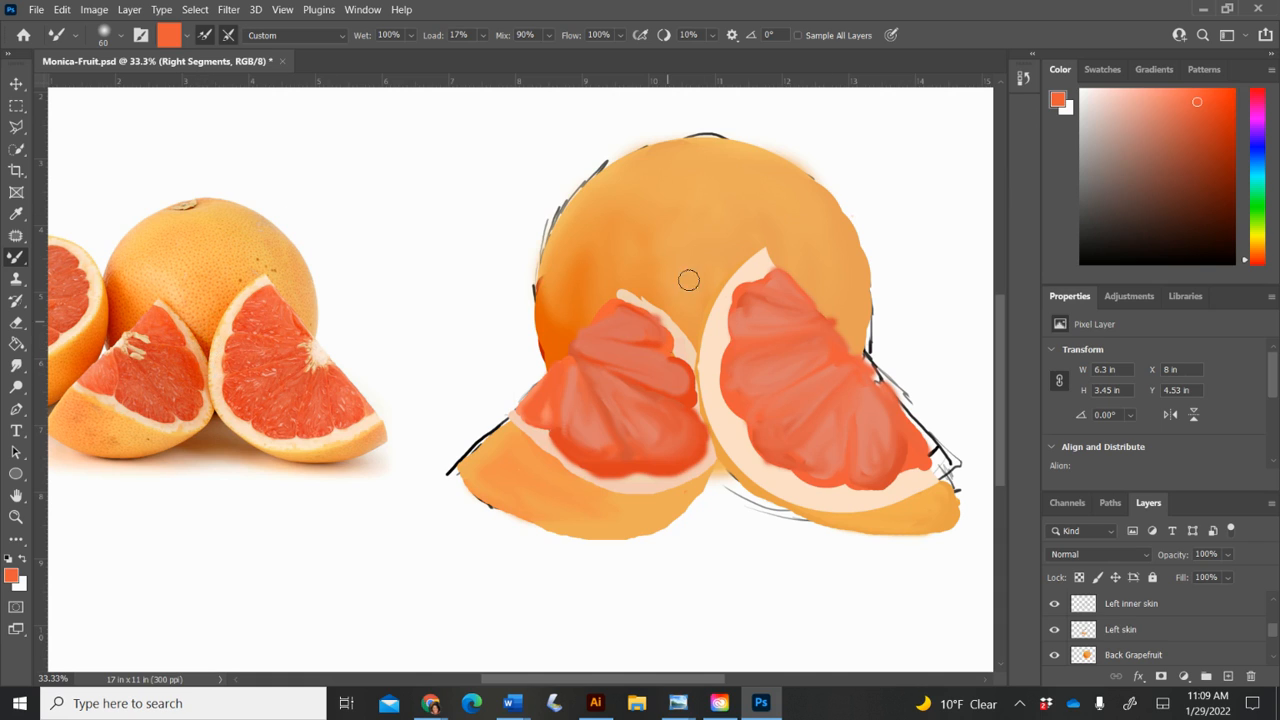
left_click(1138, 654)
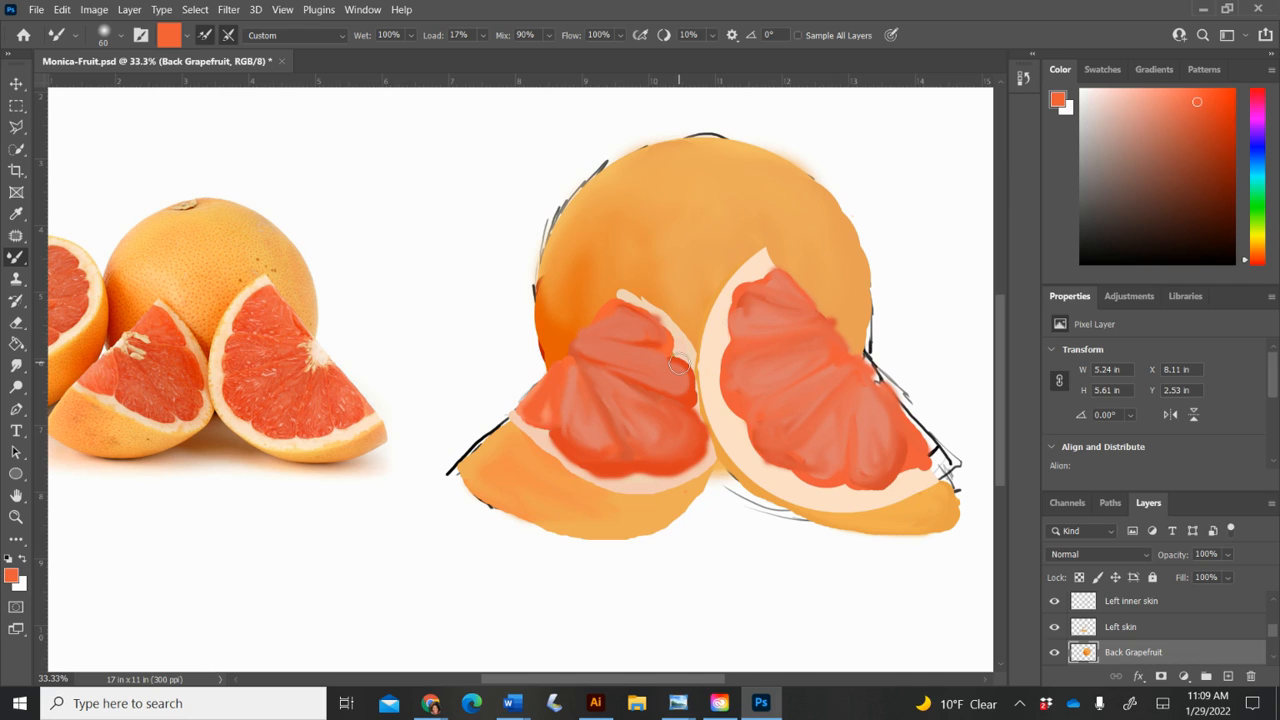
- Sample the photo grapefruit's shaded orange, and load the Mixer Brush with e35e00 from the painted grapefruit's lower-left edge
left_click(15, 221)
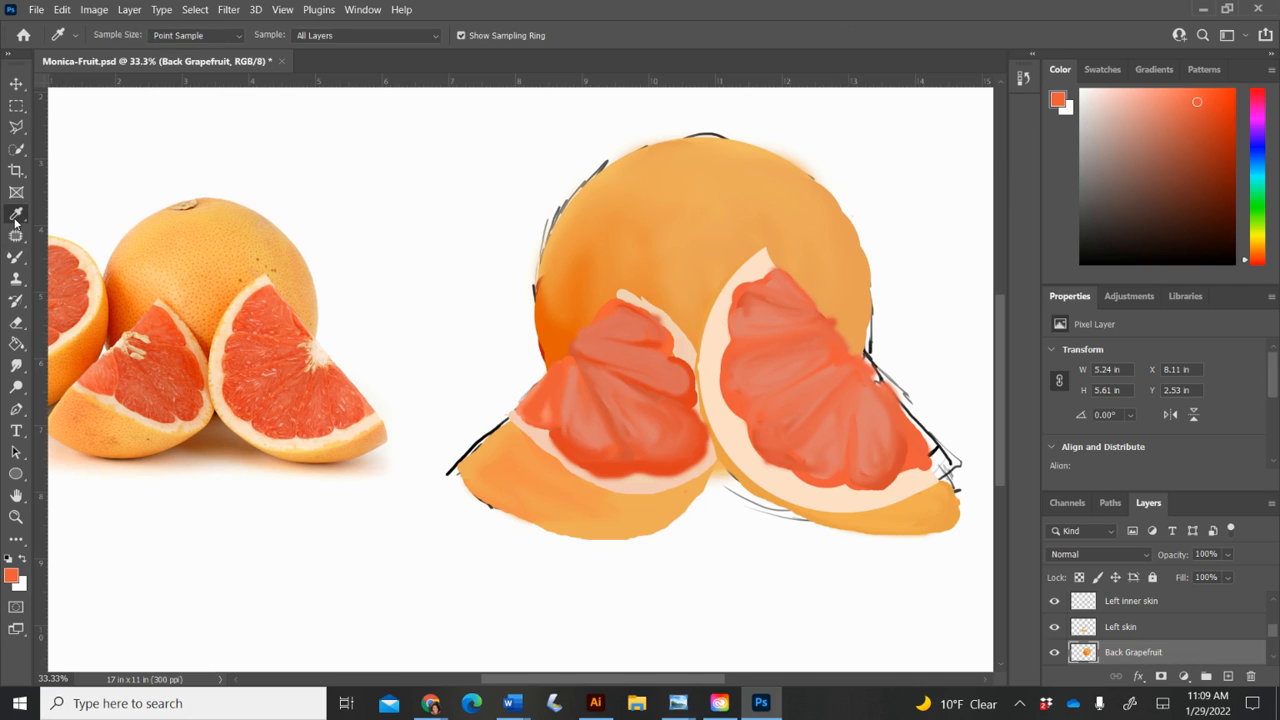
left_click(113, 322)
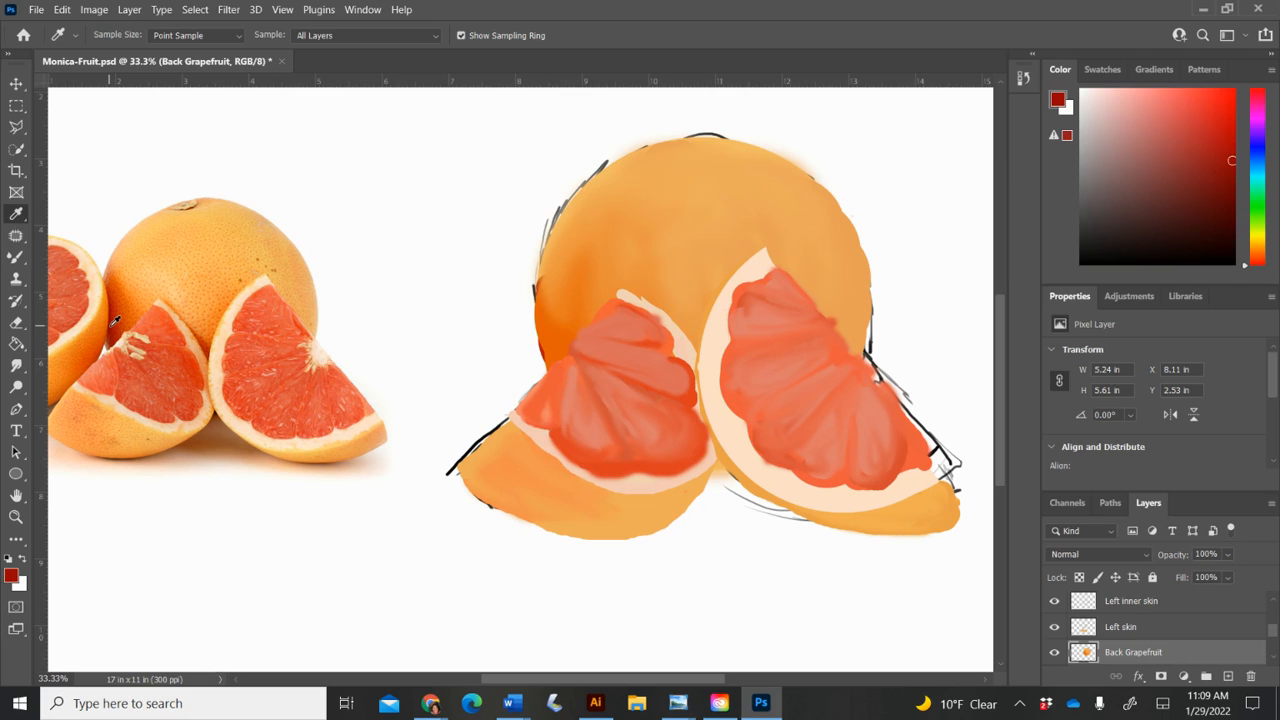
left_click(118, 285)
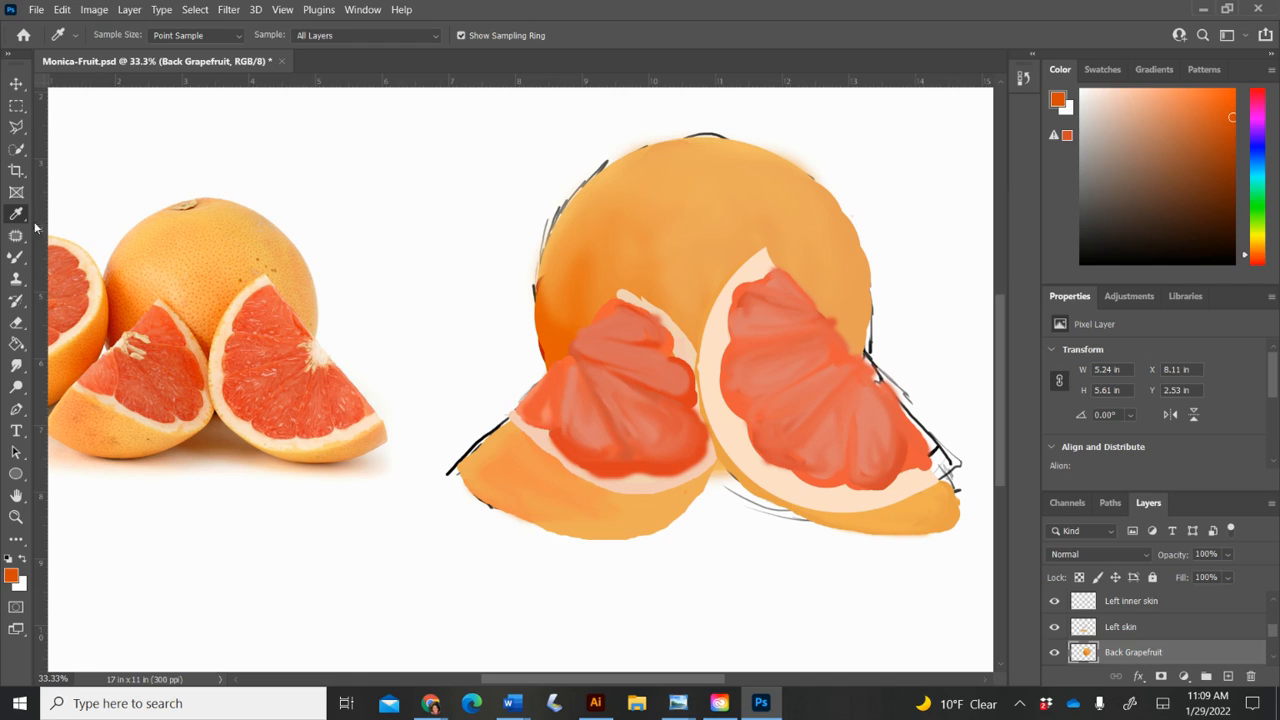
left_click(15, 257)
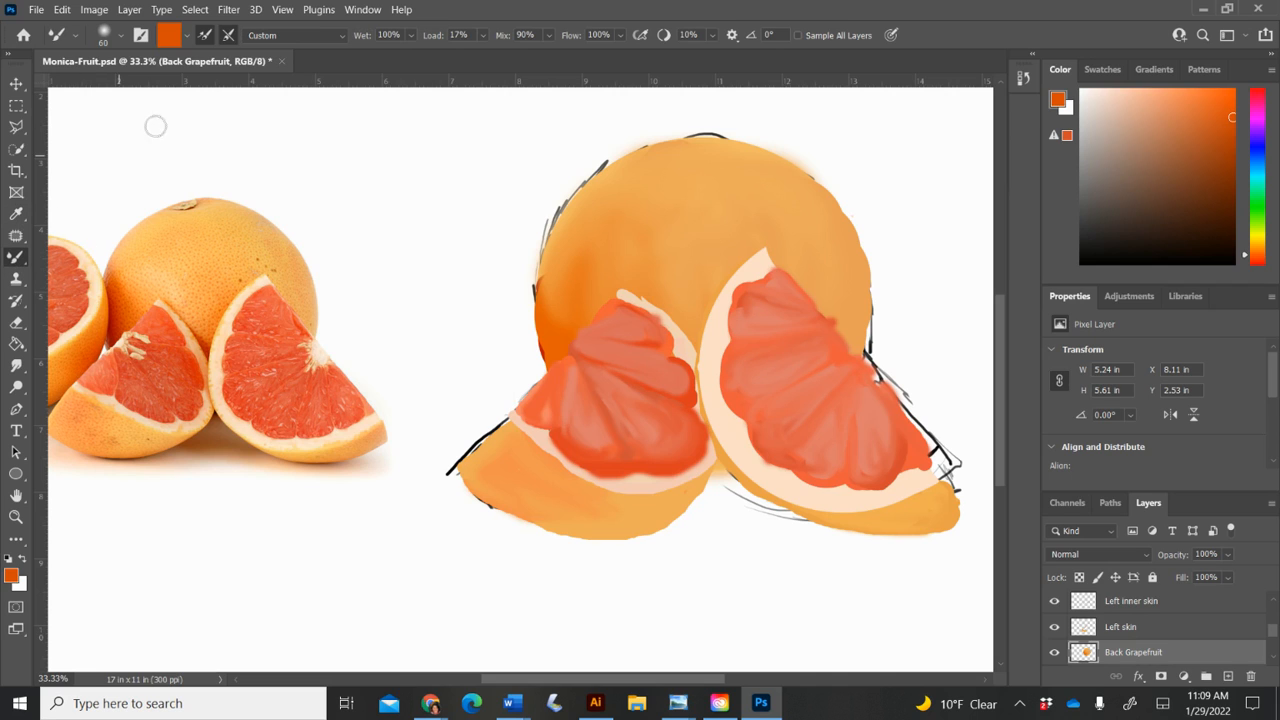
left_click(168, 40)
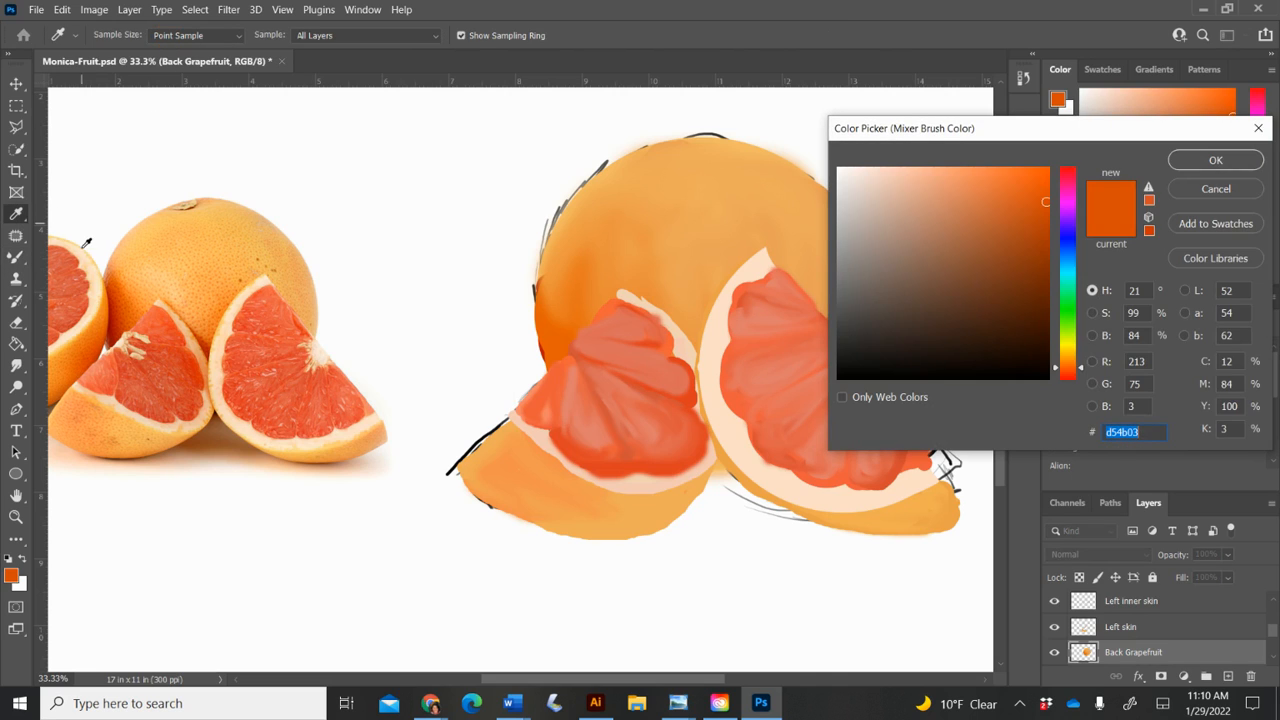
left_click(557, 347)
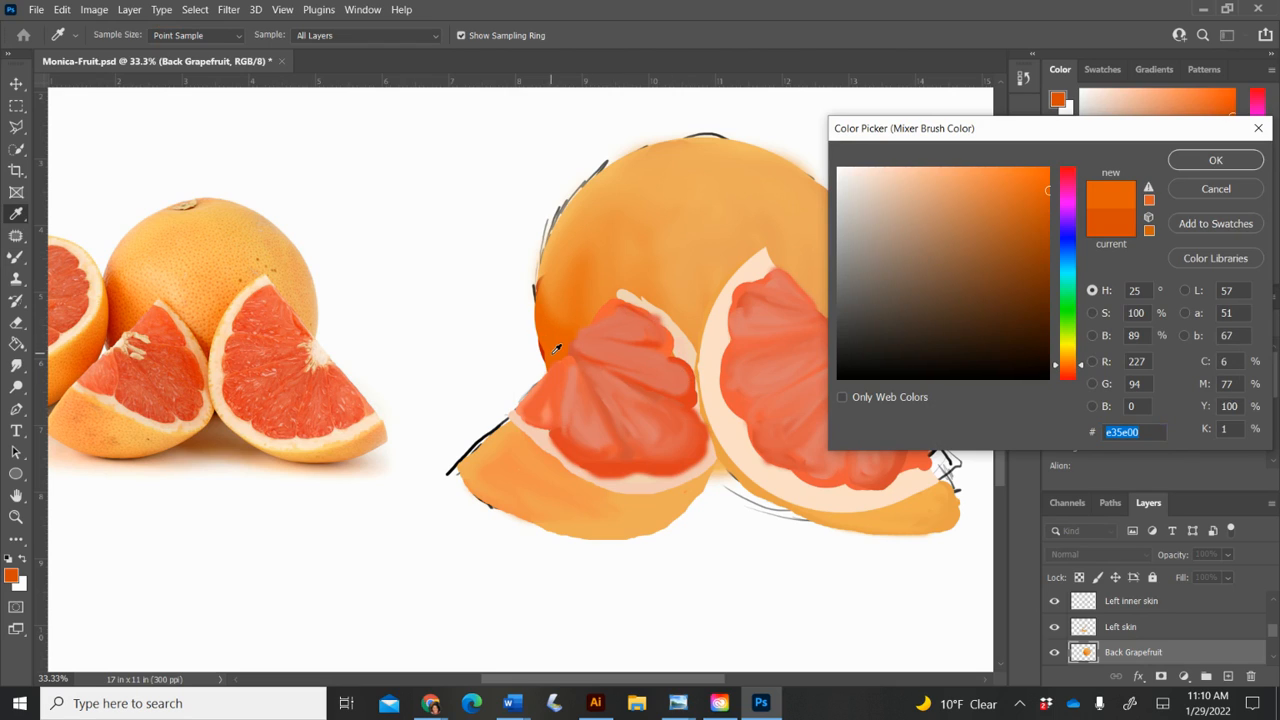
left_click(1215, 160)
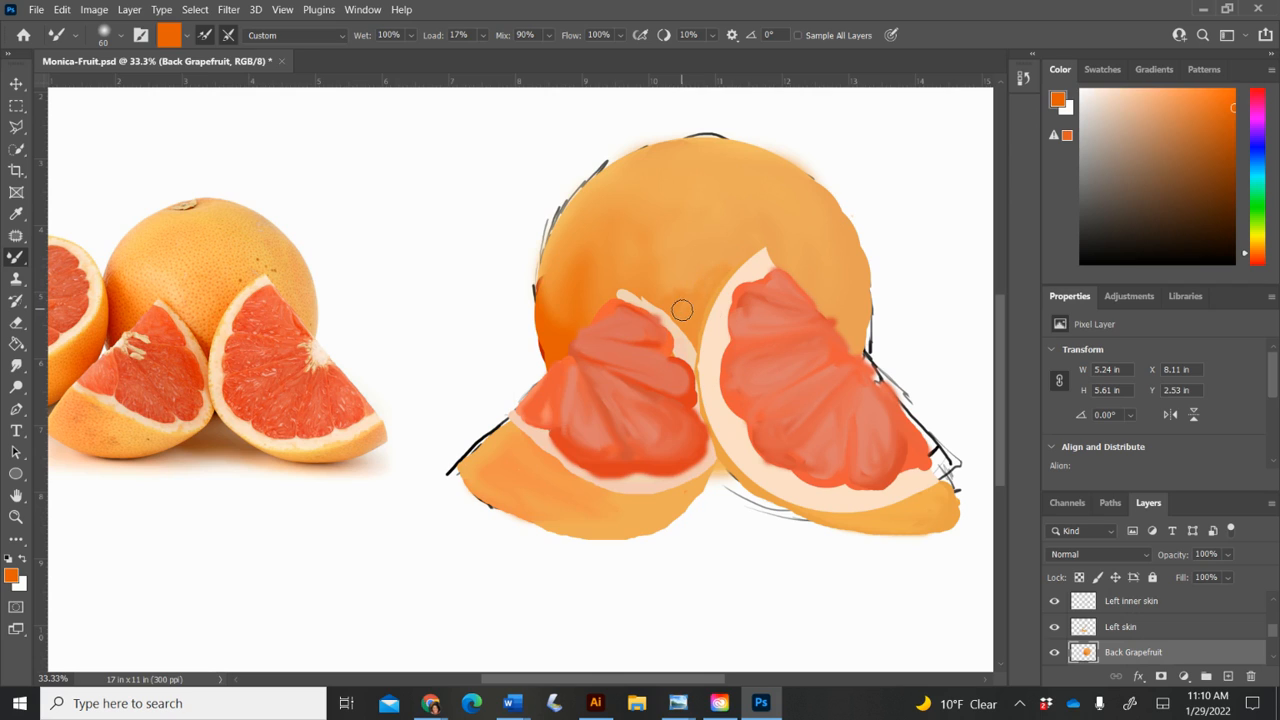
- Load the Mixer Brush with db5701 from the photo's whole grapefruit and paint shading beside the right wedge and at the fruit's top
left_click(170, 35)
left_click(125, 288)
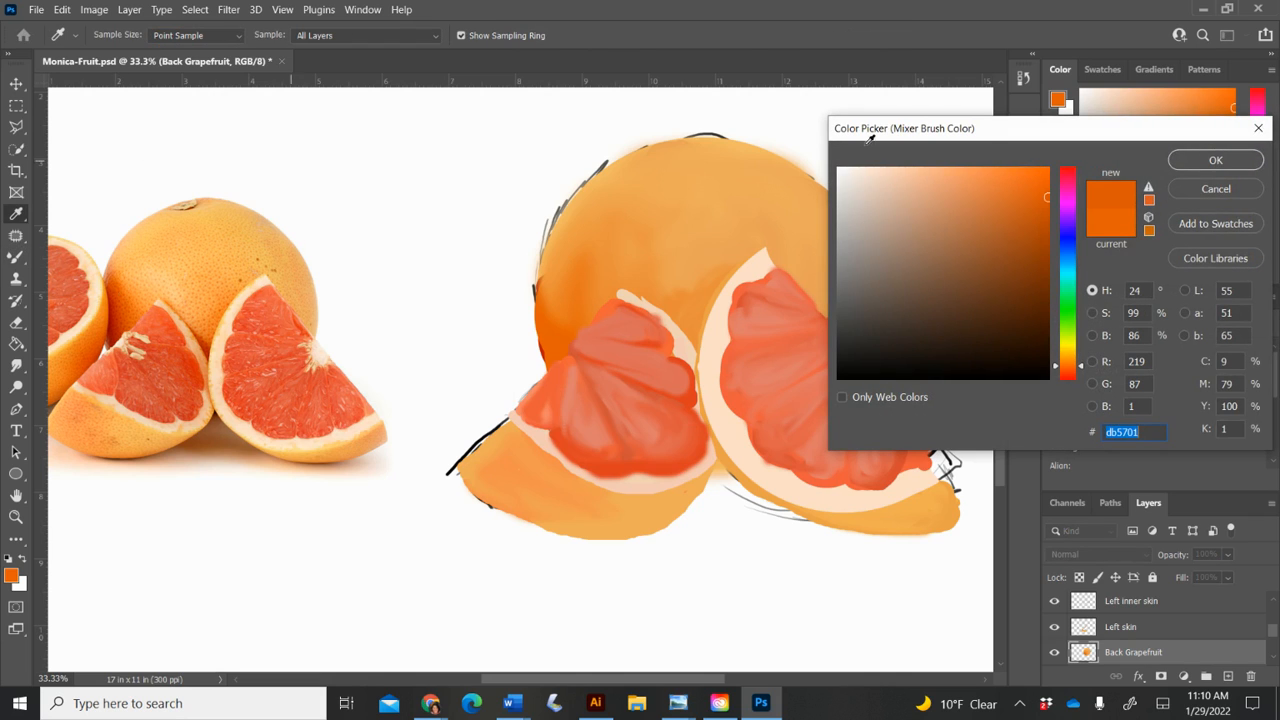
left_click(1215, 160)
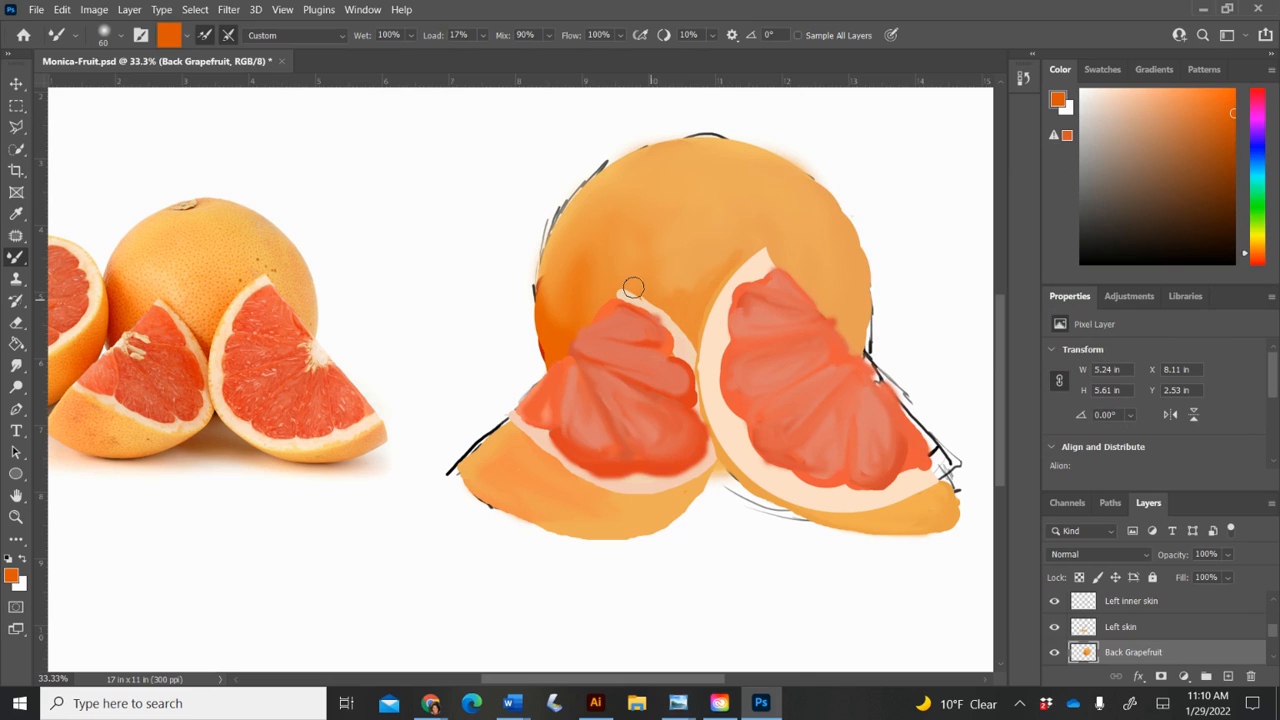
left_click_drag(690, 297, 740, 248)
mouse_move(685, 150)
left_mouse_down()
mouse_move(699, 149)
mouse_move(666, 140)
left_mouse_up()
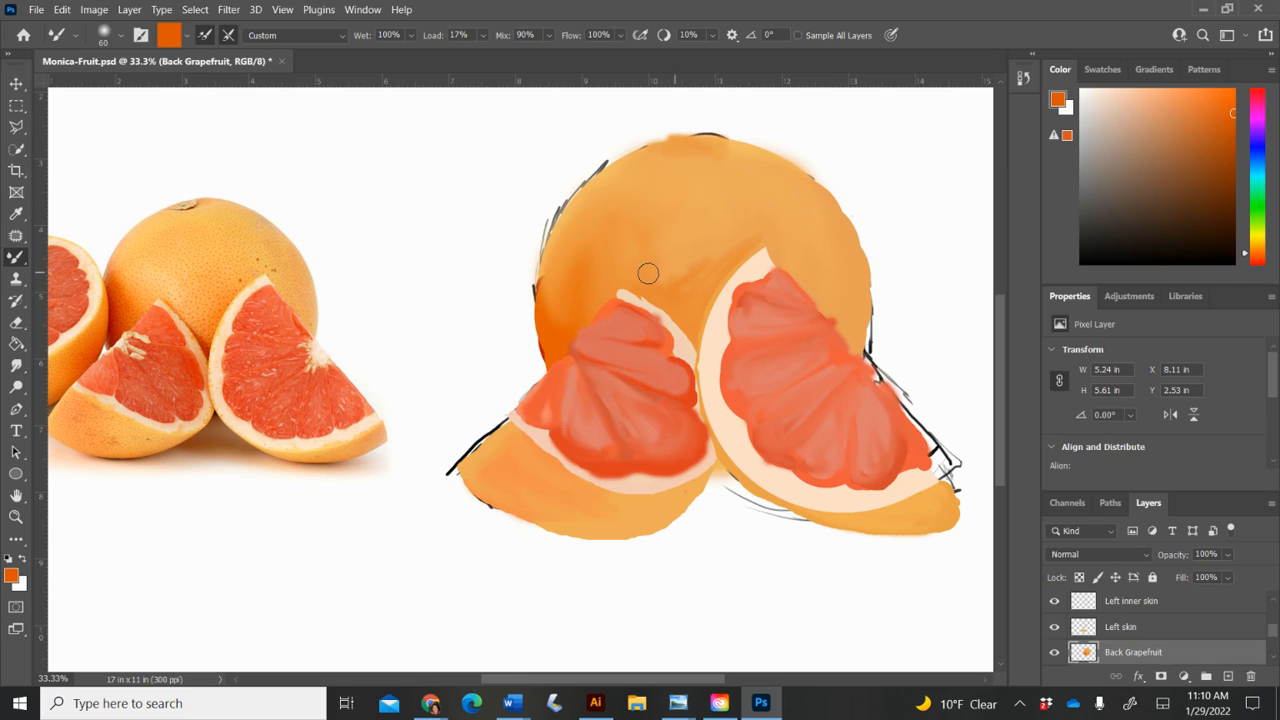
- Enlarge the Mixer Brush to 175 and blend the dark orange shading across the back grapefruit's left side toward its top
key("bracketright")
key("bracketright")
key("bracketright")
key("bracketright")
key("bracketright")
key("bracketright")
key("bracketright")
mouse_move(648, 273)
left_mouse_down()
mouse_move(660, 260)
mouse_move(680, 277)
mouse_move(723, 231)
mouse_move(680, 288)
left_mouse_up()
mouse_move(594, 280)
left_mouse_down()
mouse_move(578, 249)
mouse_move(595, 250)
mouse_move(583, 297)
mouse_move(565, 291)
mouse_move(562, 258)
mouse_move(564, 323)
mouse_move(553, 307)
mouse_move(587, 228)
left_mouse_up()
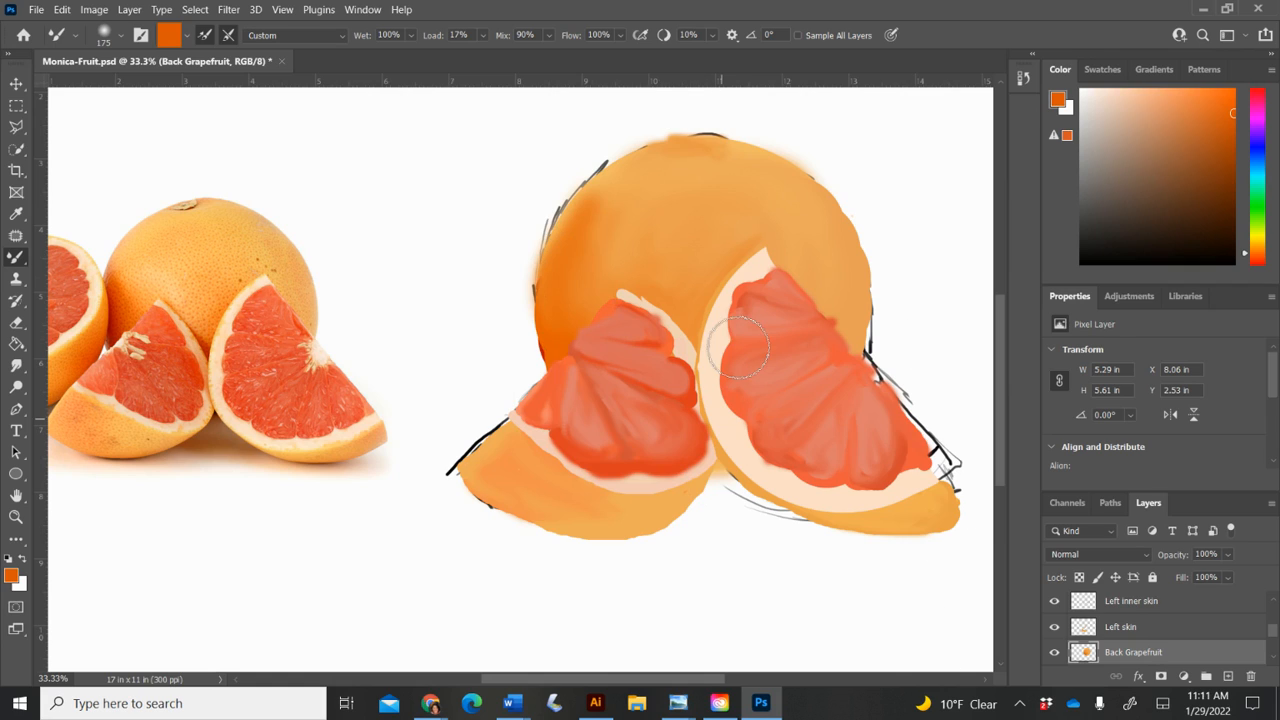
mouse_move(592, 277)
left_mouse_down()
mouse_move(562, 258)
mouse_move(597, 197)
mouse_move(678, 148)
left_mouse_up()
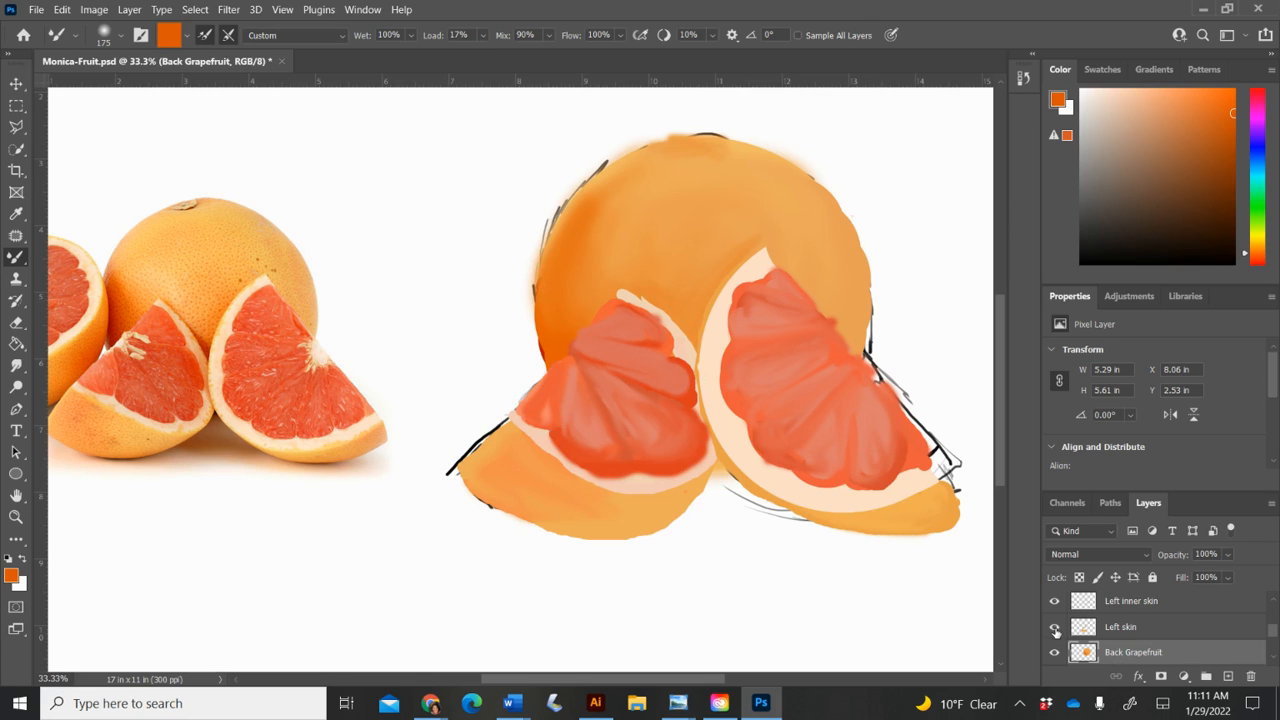
- Hide the Left skin, Left inner skin and Sketch layers, keeping the reference Image layer visible
key("alt+bracketright")
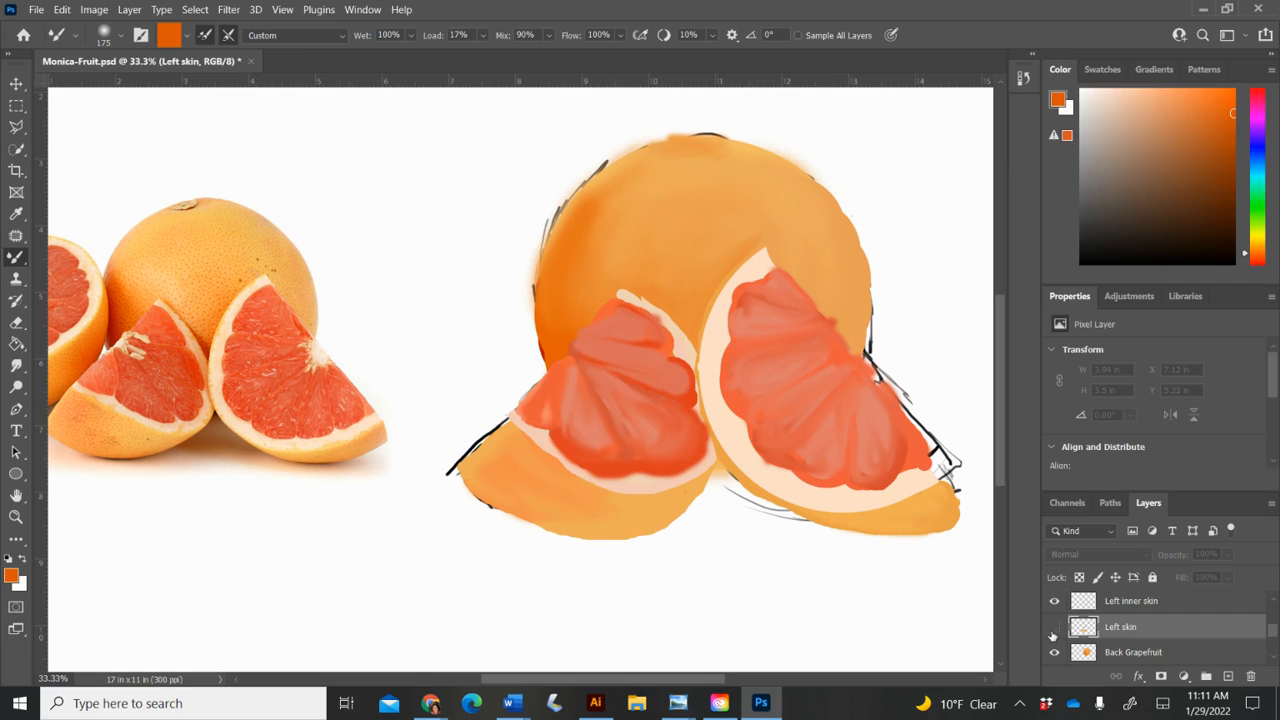
left_click(1054, 627)
left_click(1054, 601)
scroll(1053, 600, "down", 2)
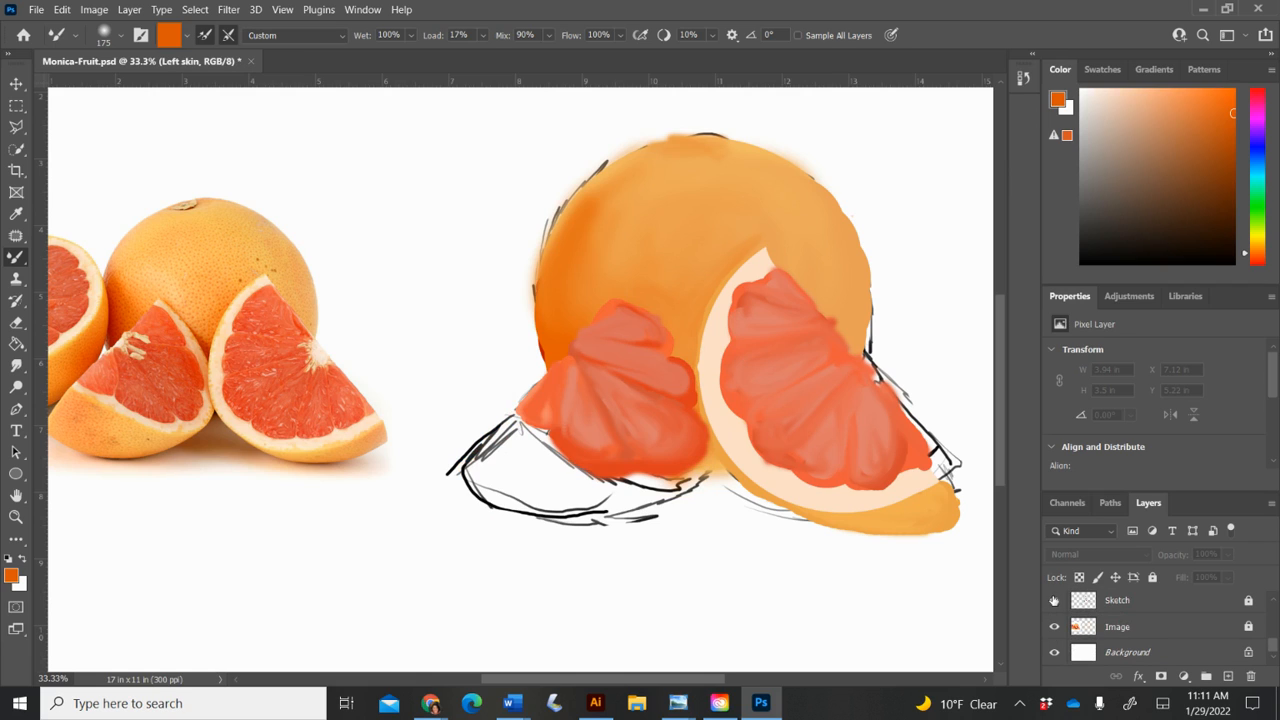
left_click(1054, 600)
left_click(1054, 627)
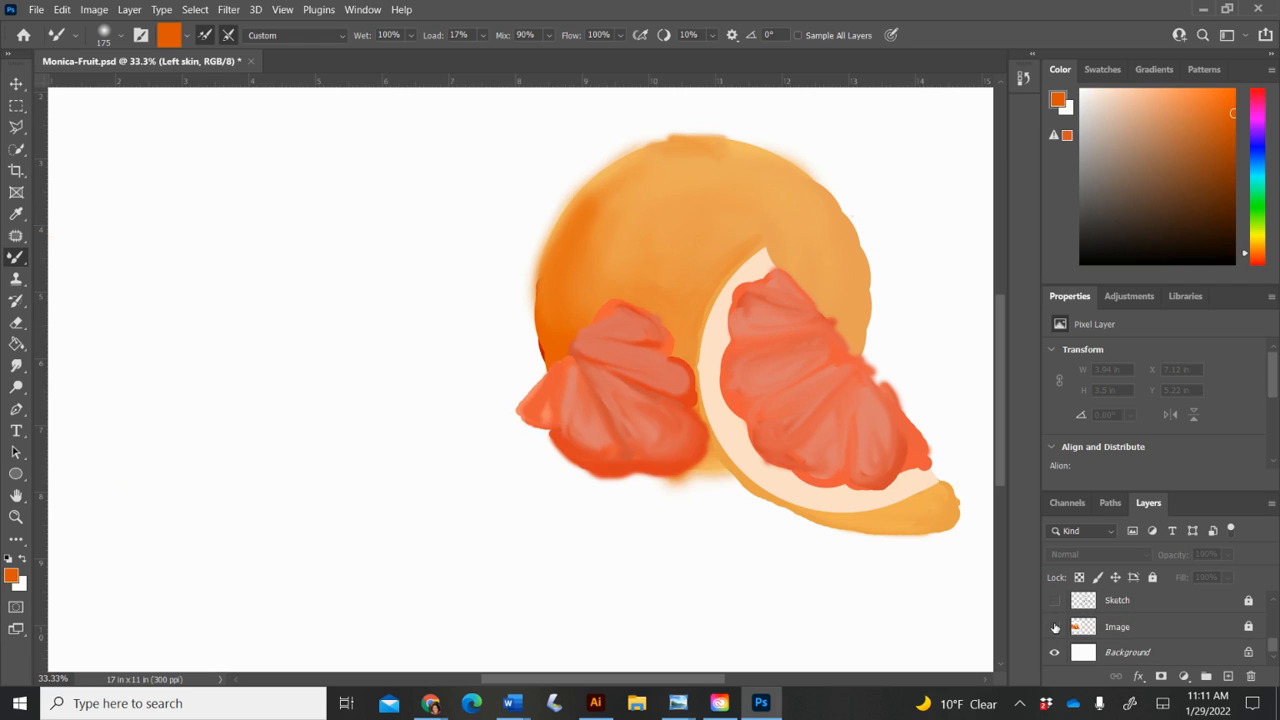
left_click(1054, 627)
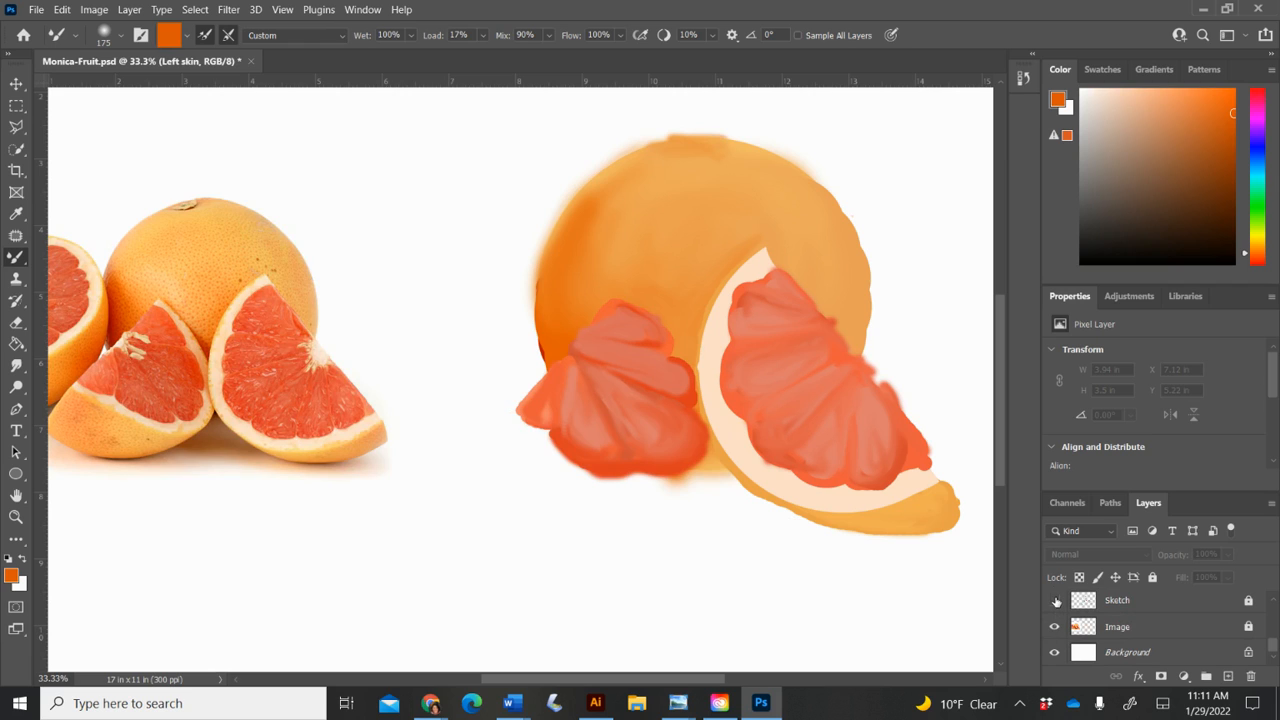
left_click(1055, 600)
left_click(1055, 600)
- Hide the Right Segments, Right Inner Skin, Right Outer Skin and Left segments layers to isolate the back grapefruit
scroll(1055, 603, "up", 3)
left_click(1055, 603)
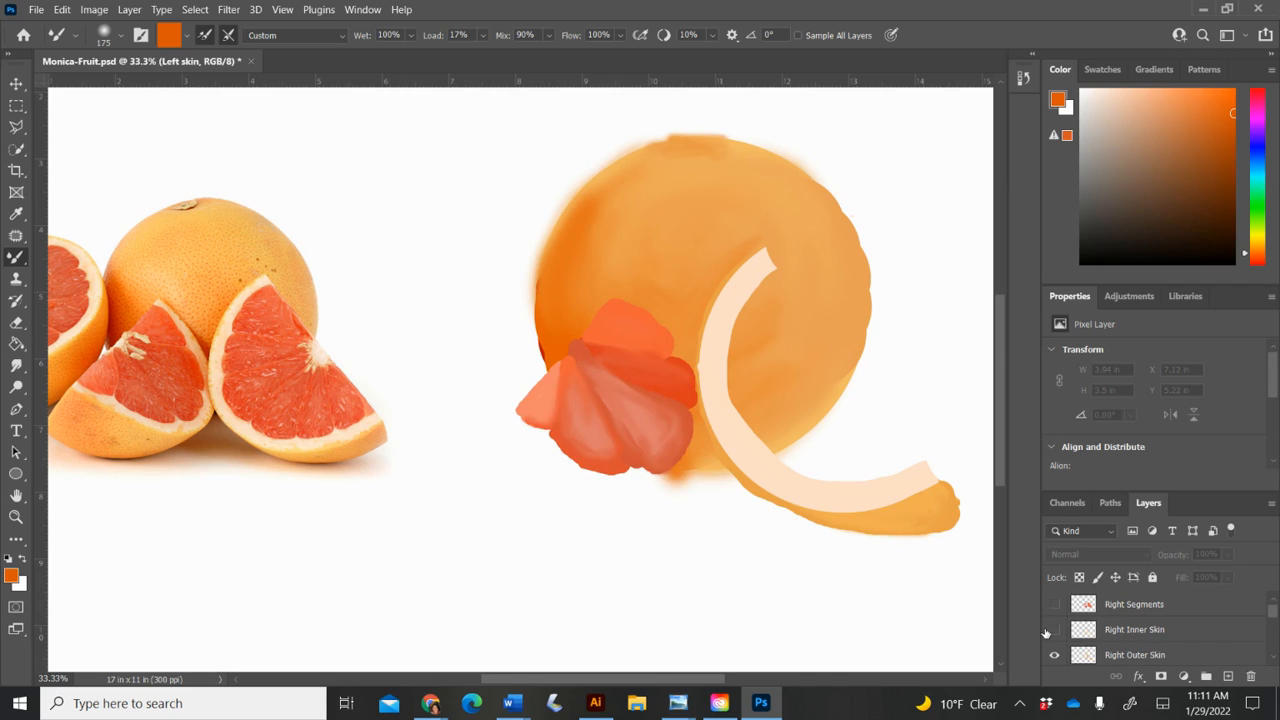
left_click(1046, 630)
left_click(1054, 656)
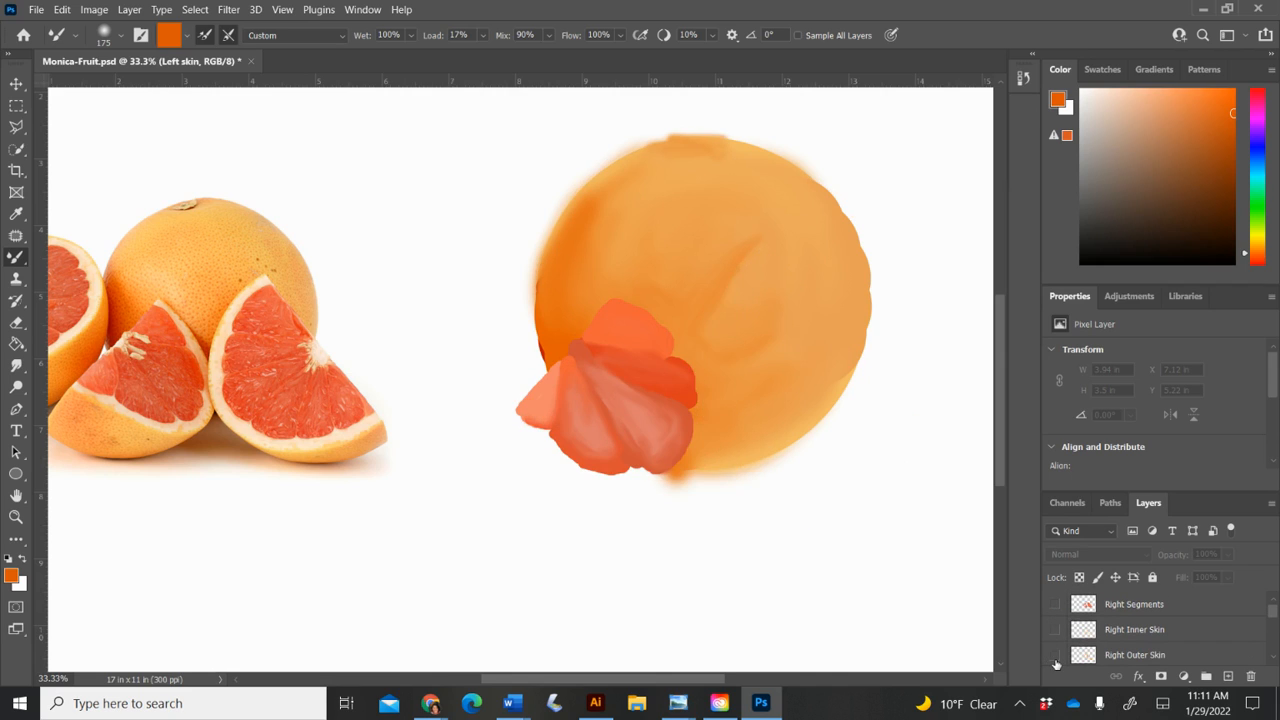
scroll(1056, 664, "down", 1)
left_click(1054, 630)
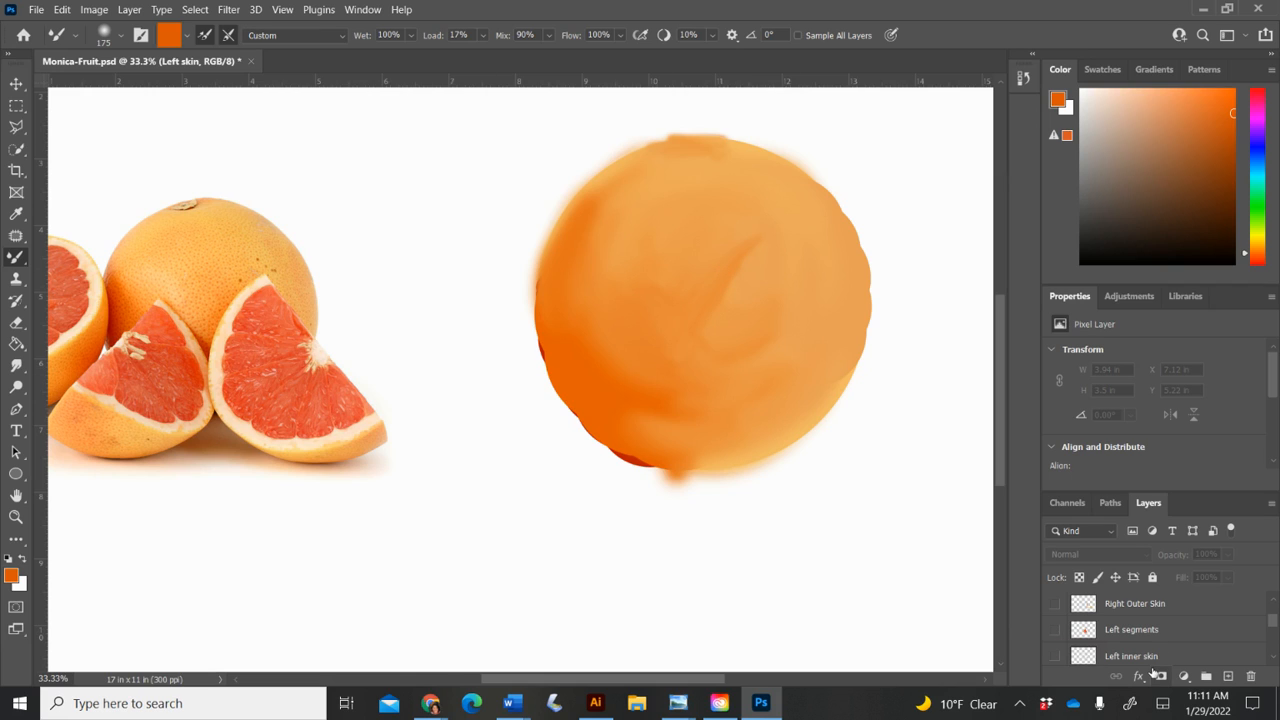
- Erase the orange smudge below the fruit's bottom edge on the Back Grapefruit layer with the Eraser at size 400
scroll(1153, 672, "down", 1)
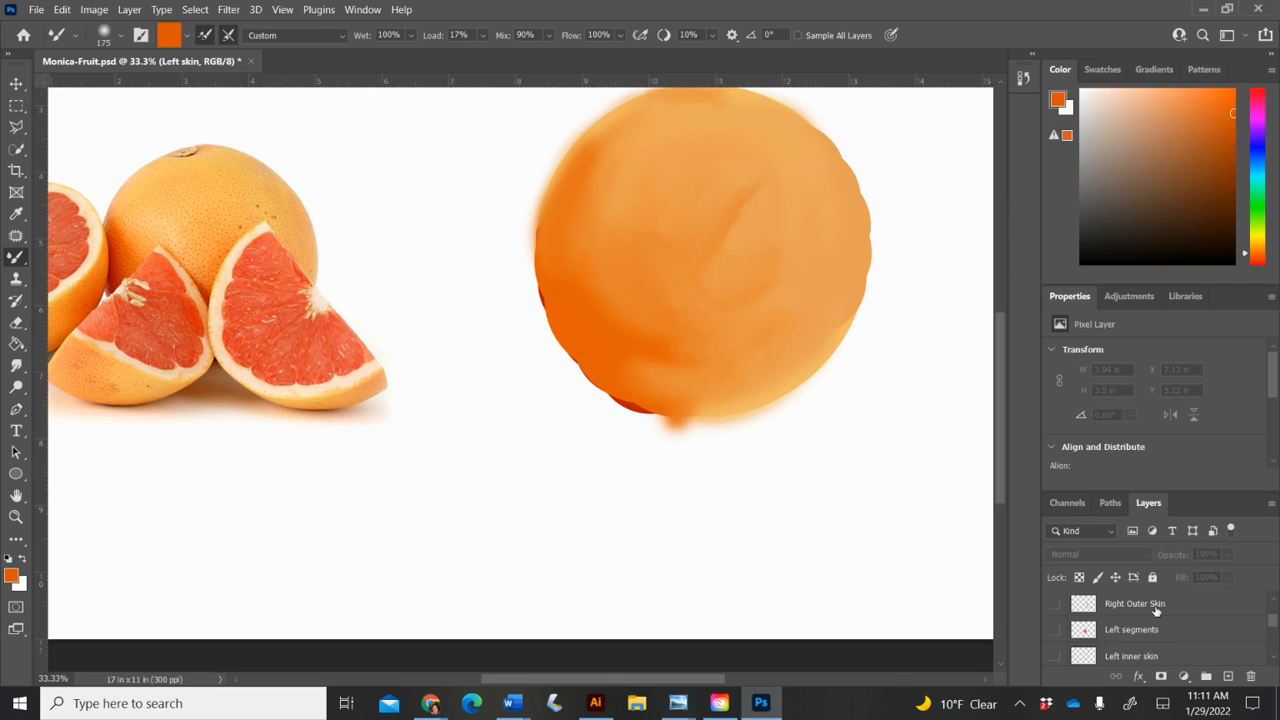
scroll(1157, 611, "down", 4)
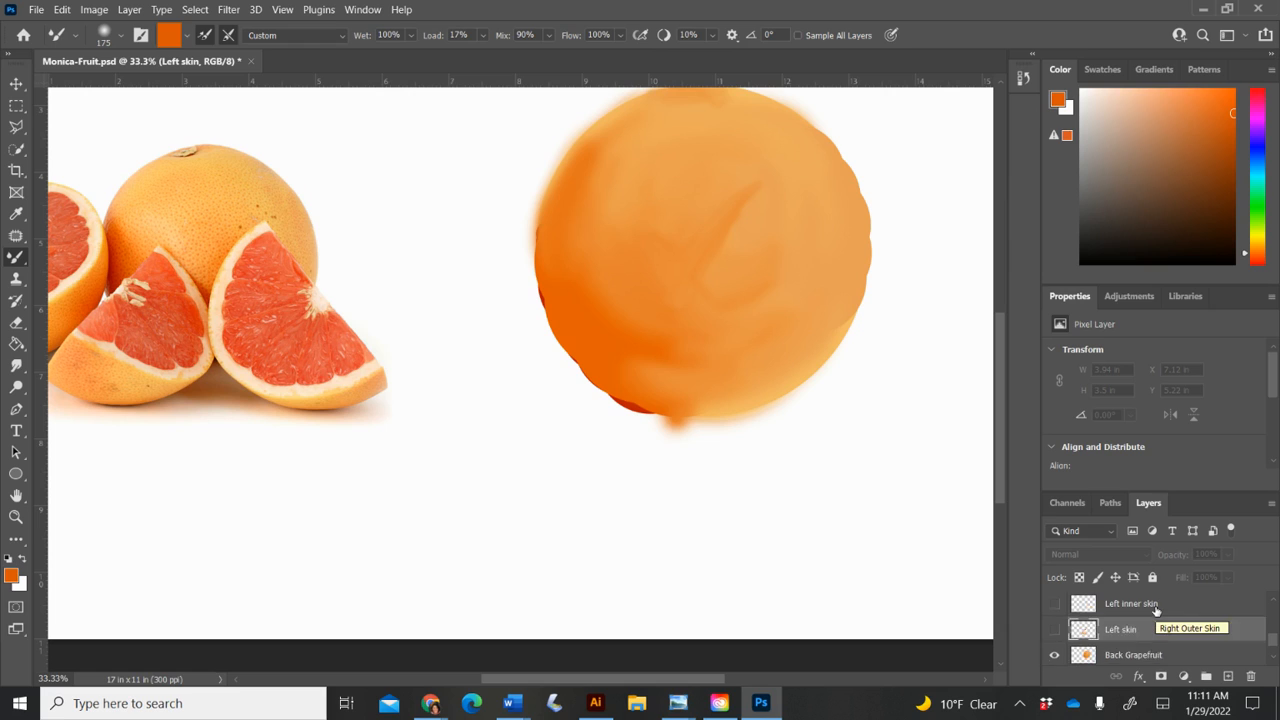
left_click(1143, 605)
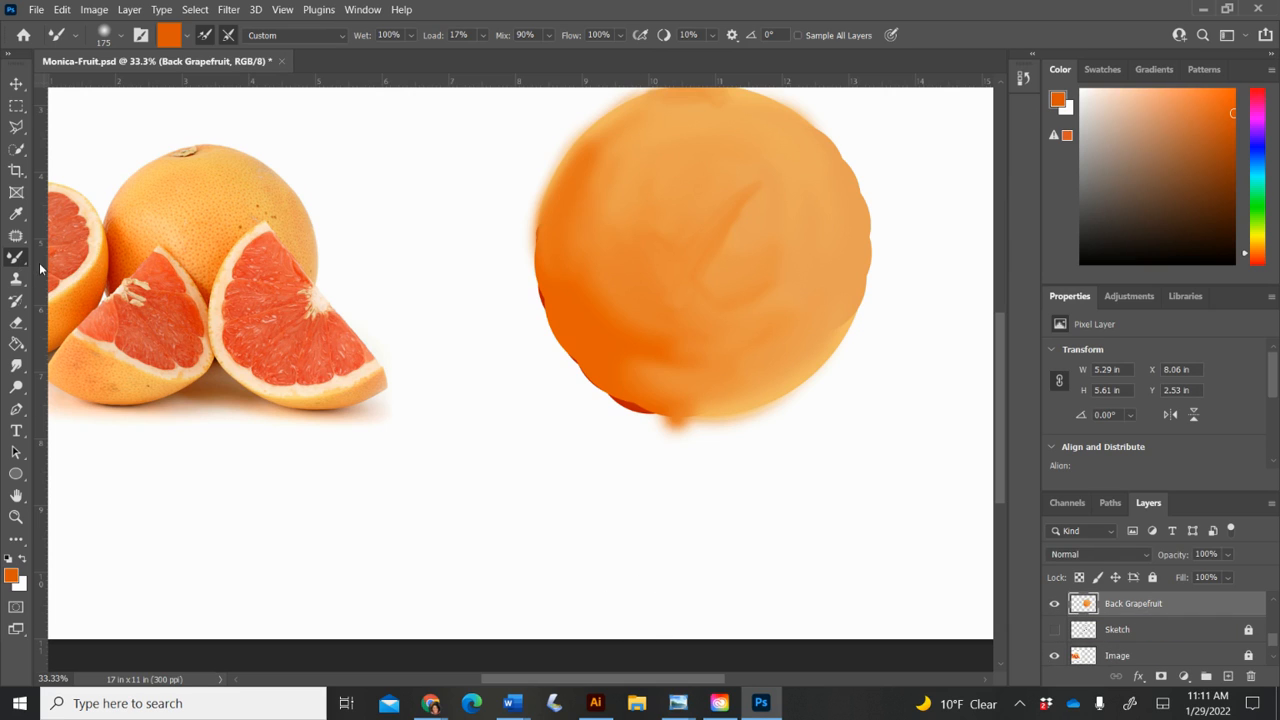
left_click(16, 323)
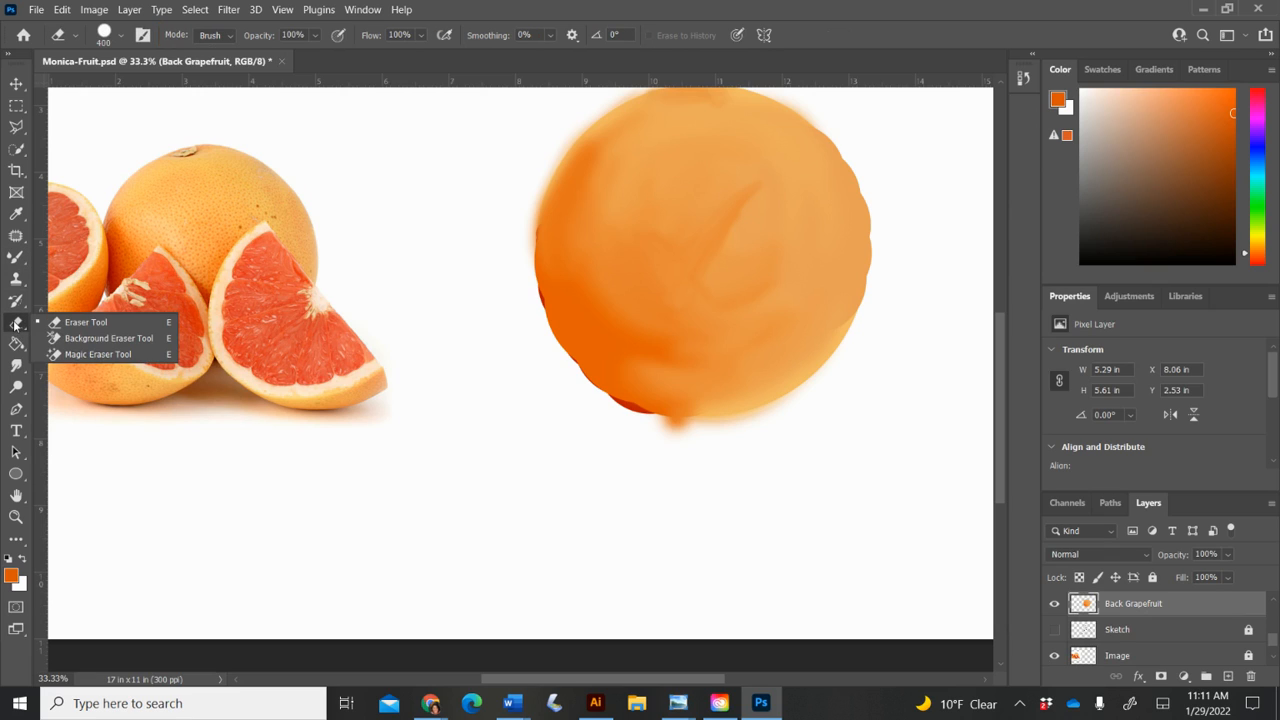
left_click(89, 327)
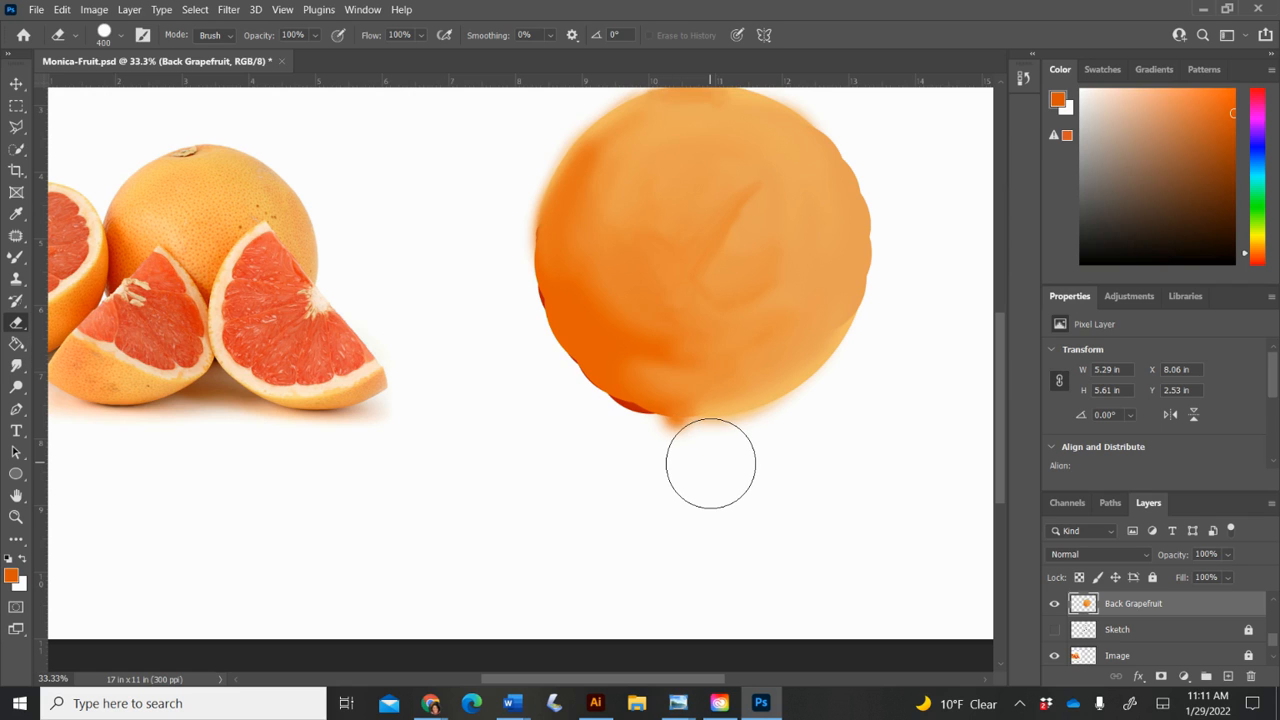
left_click_drag(710, 463, 584, 446)
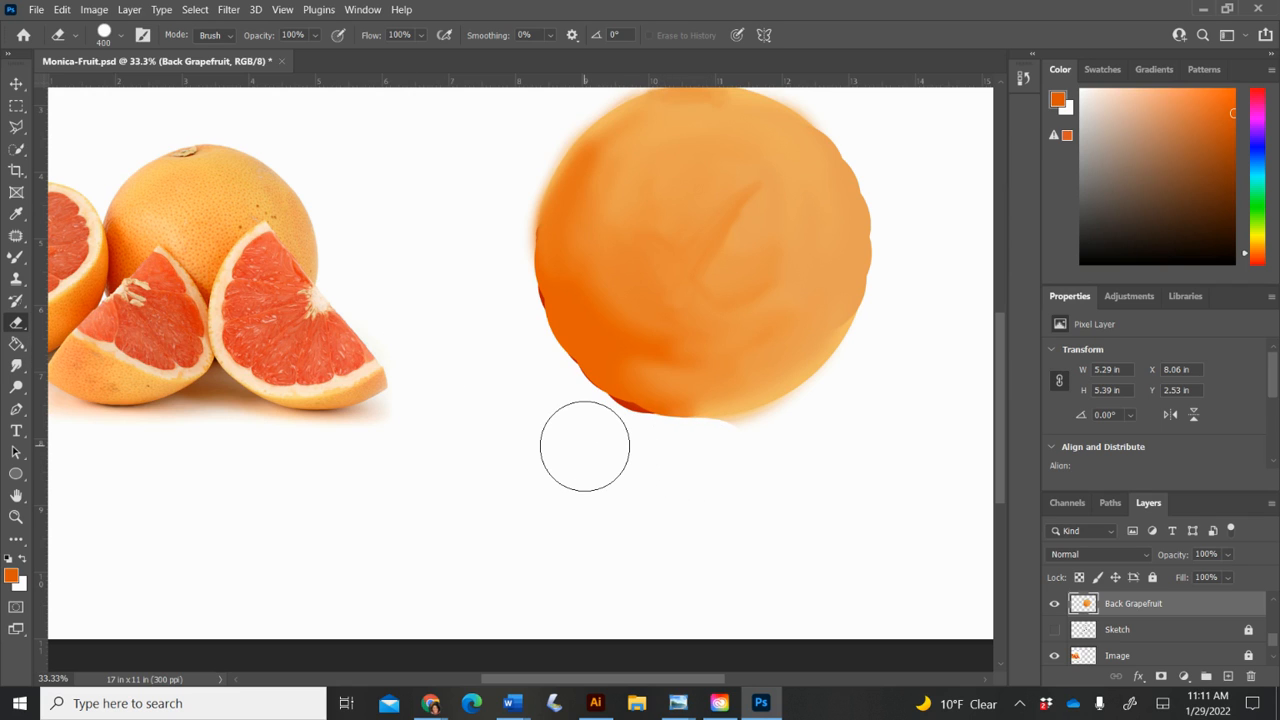
- Reduce the Eraser size to 100 for close work on the back grapefruit's lower-left edge
key("ctrl+plus")
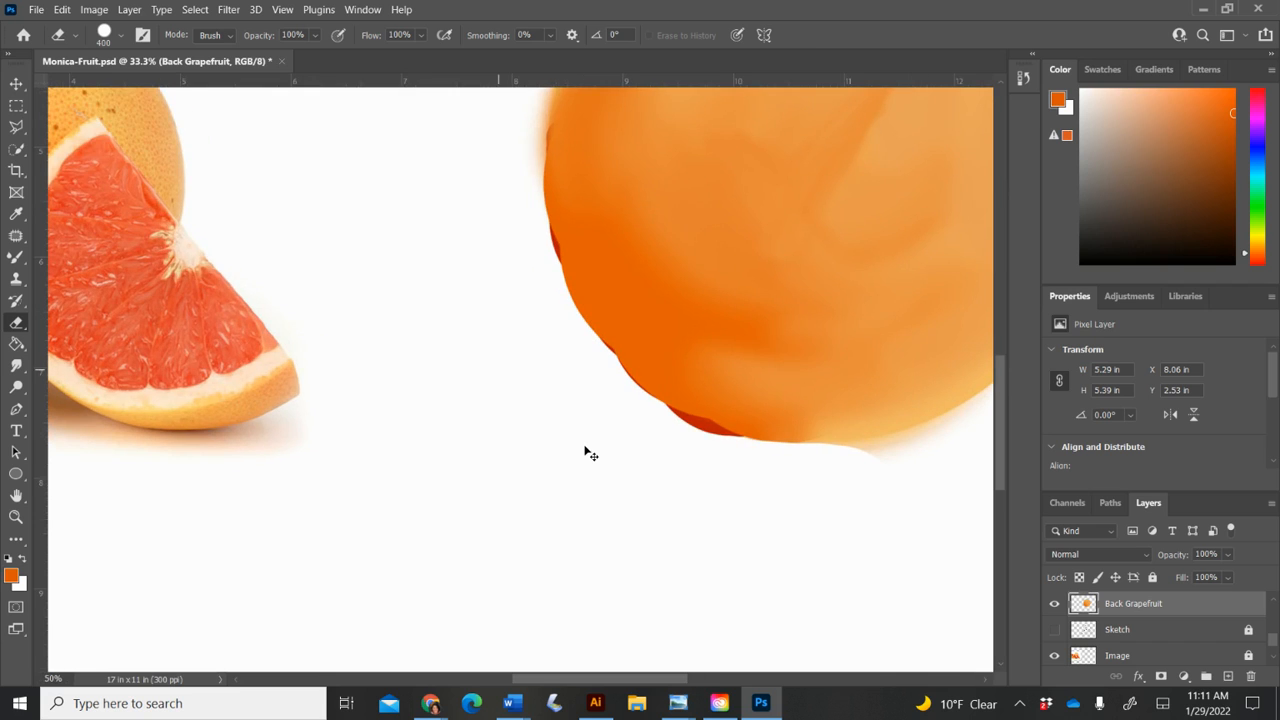
key("ctrl+plus")
key("ctrl+plus")
key("ctrl+plus")
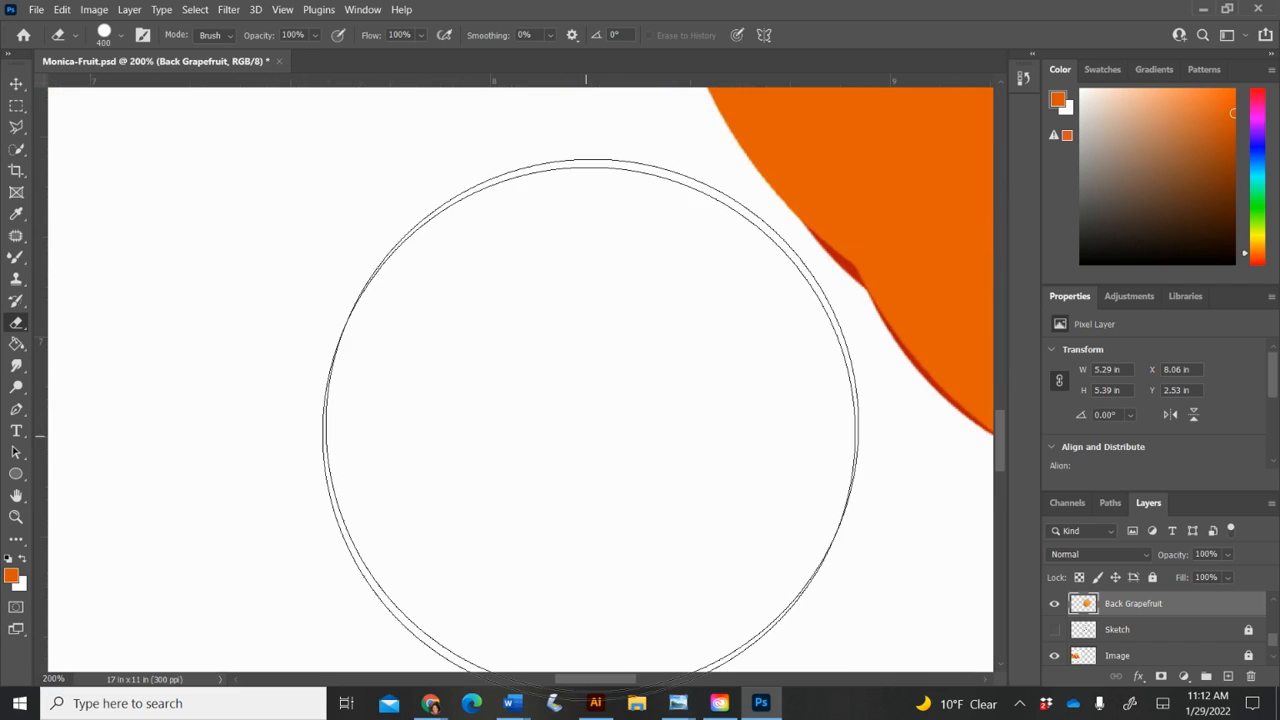
key("bracketleft")
key("bracketleft")
key("bracketleft")
key("bracketleft")
key("bracketleft")
key("bracketleft")
key("bracketleft")
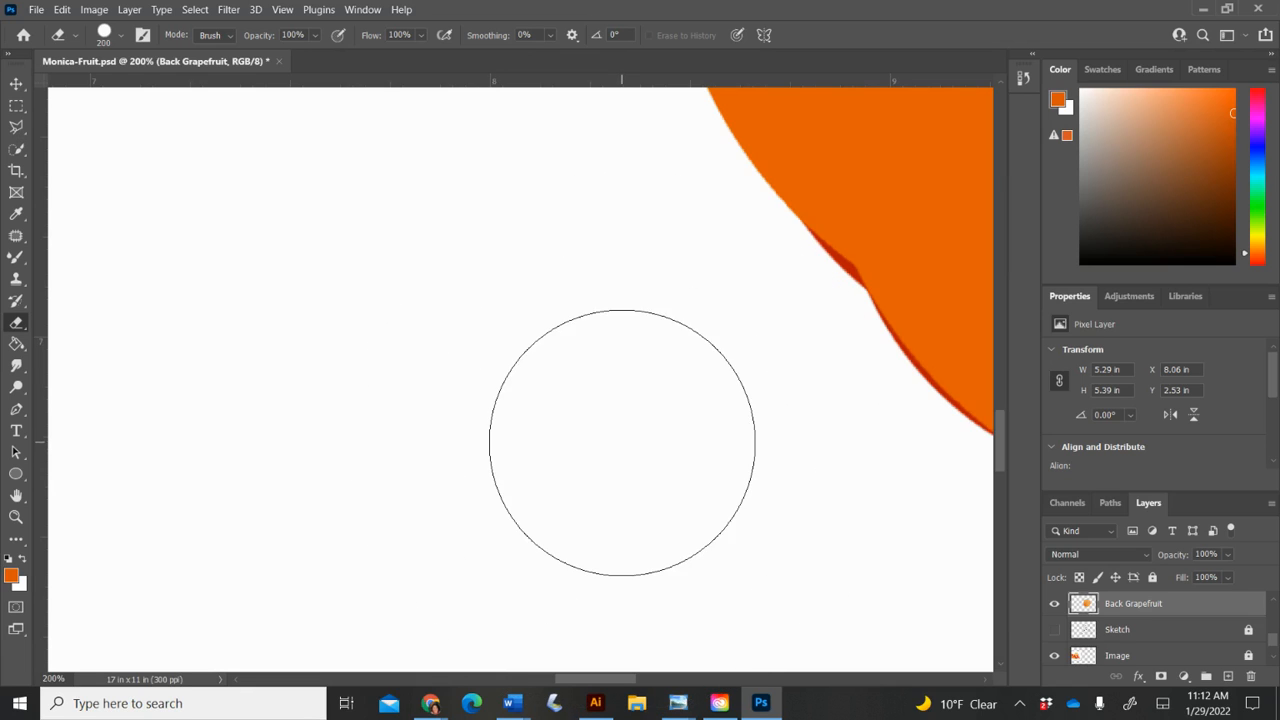
- Try to erase the dark red fringe along the fruit's lower-left edge, and undo the strokes
left_click(795, 301)
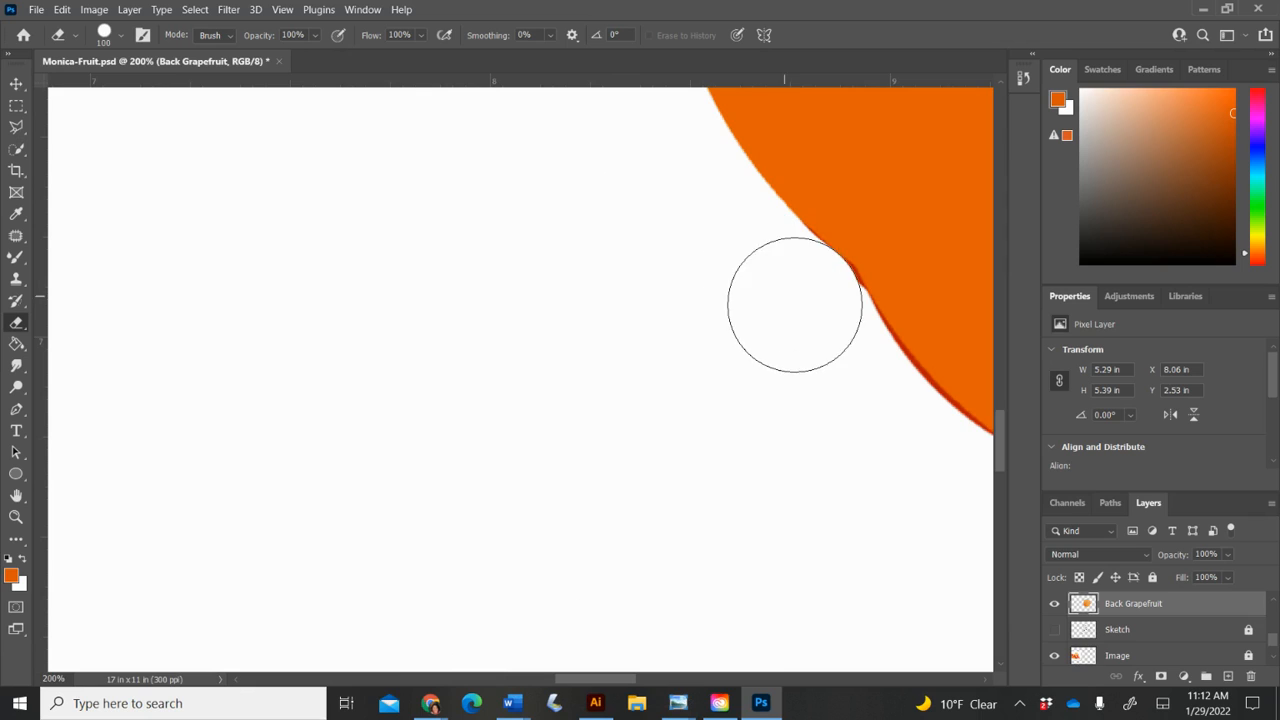
left_click_drag(854, 381, 988, 481)
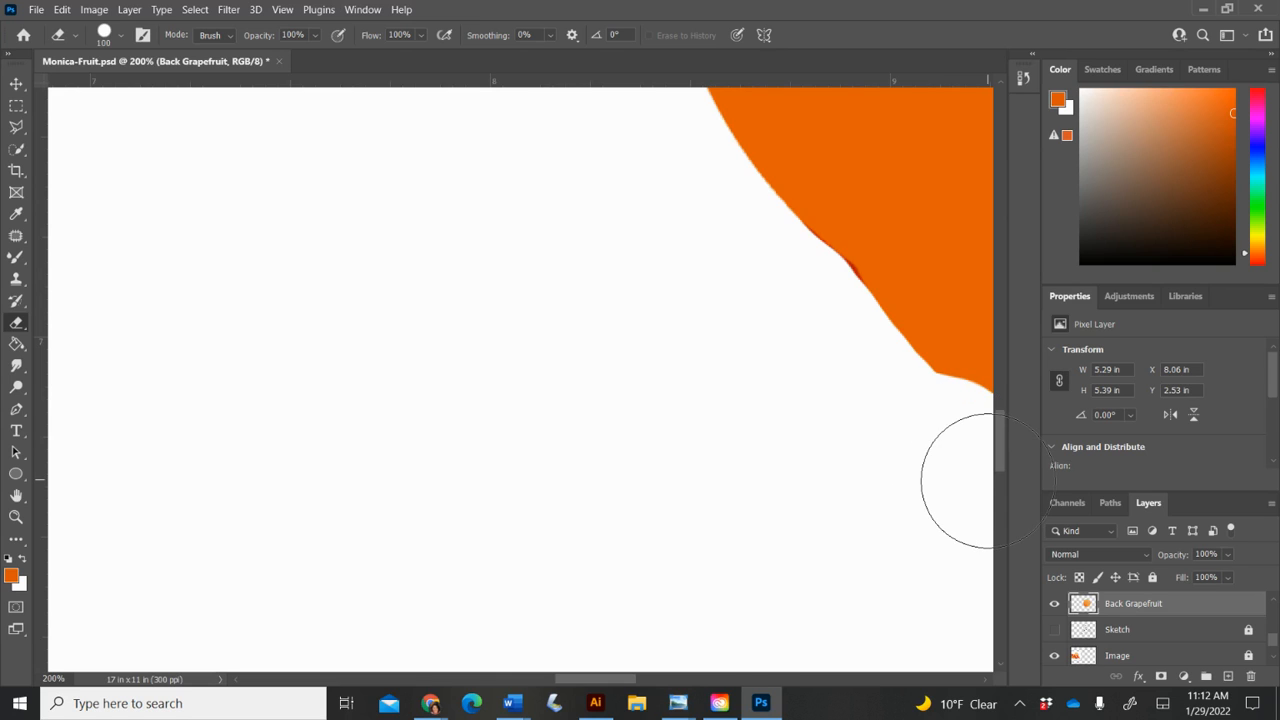
key("ctrl+z")
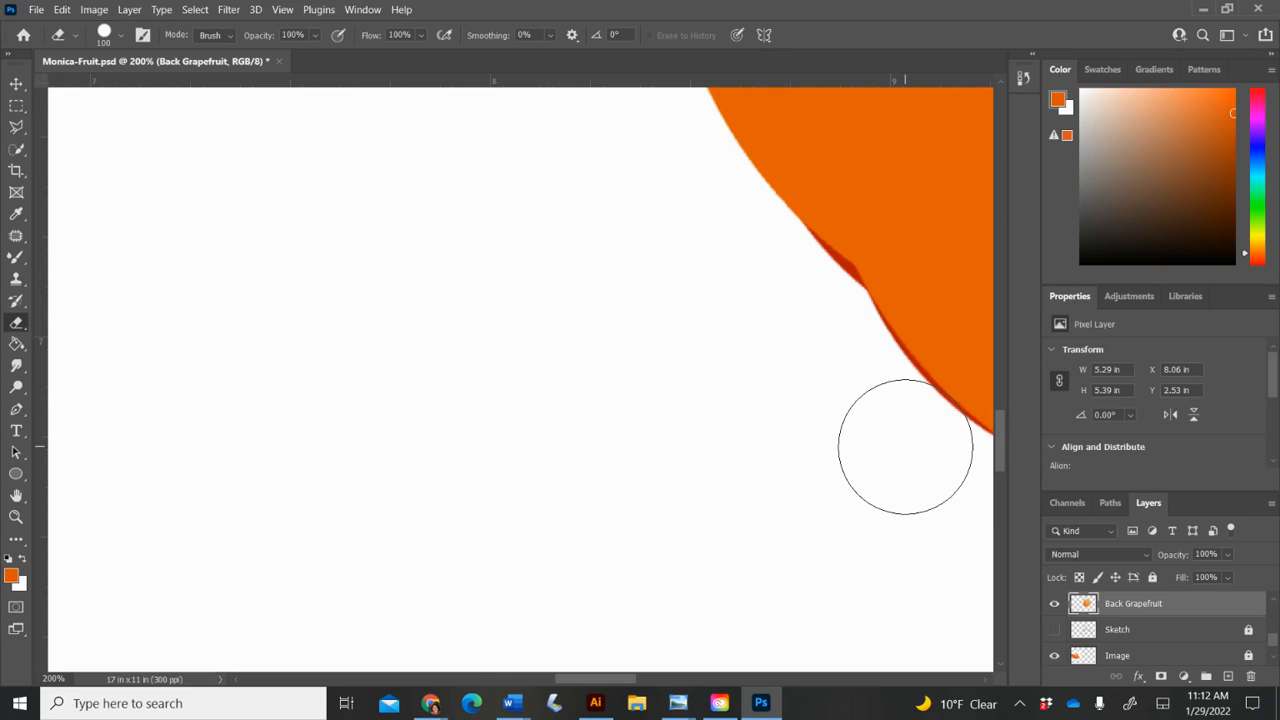
- Erase the dark red fringe along the back grapefruit's left edge with the Eraser at 100 px and 91% hardness
scroll(820, 380, "up", 3)
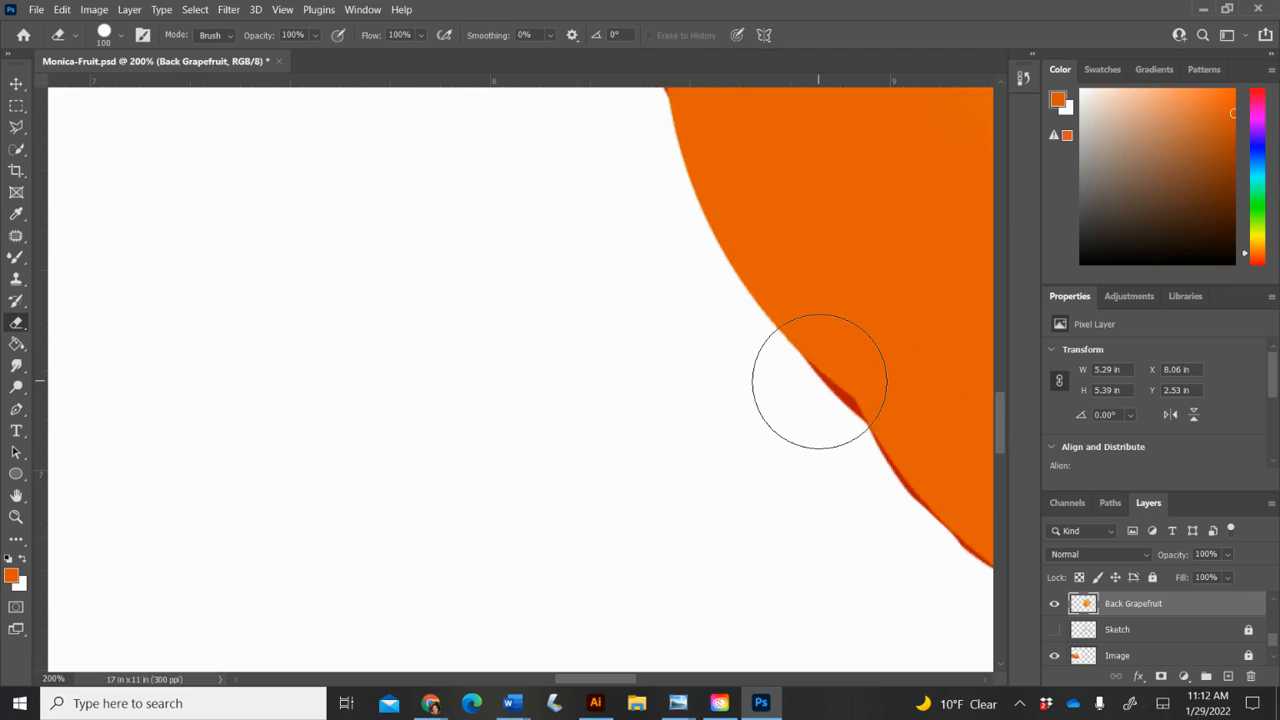
scroll(820, 380, "right", 3)
scroll(820, 380, "up", 2)
key("ctrl+minus")
key("ctrl+minus")
key("ctrl+minus")
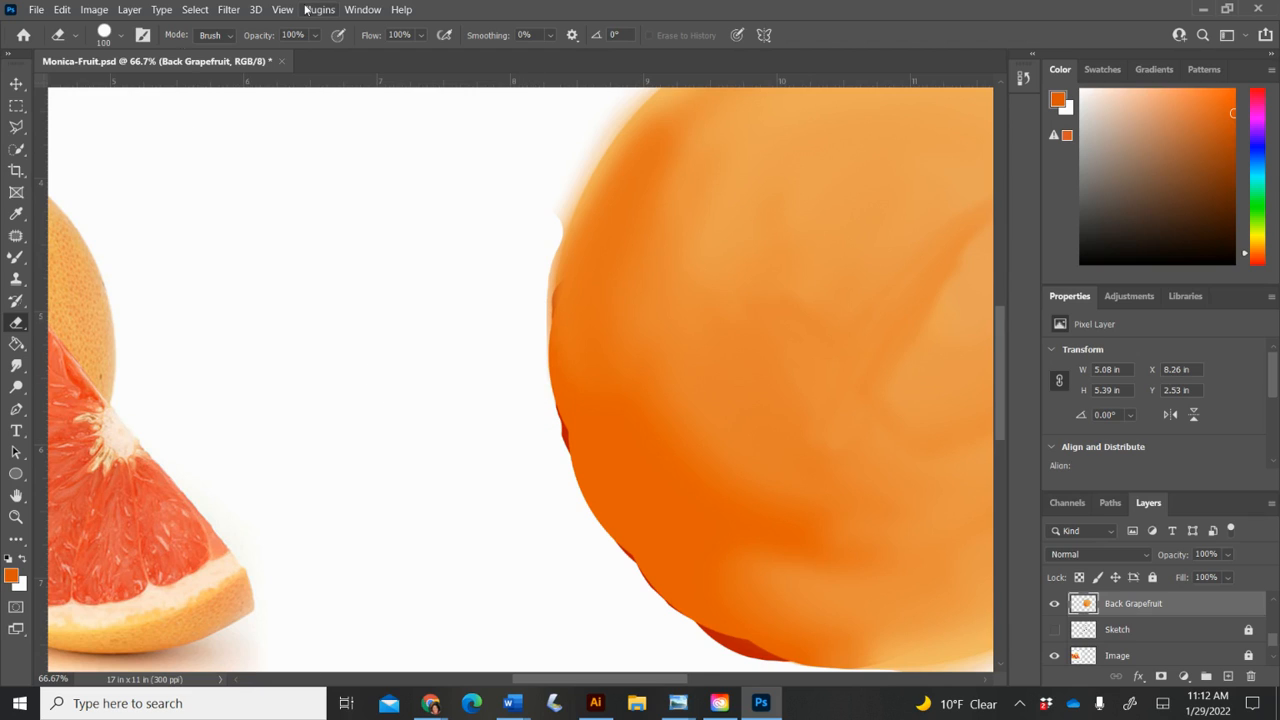
left_click(122, 36)
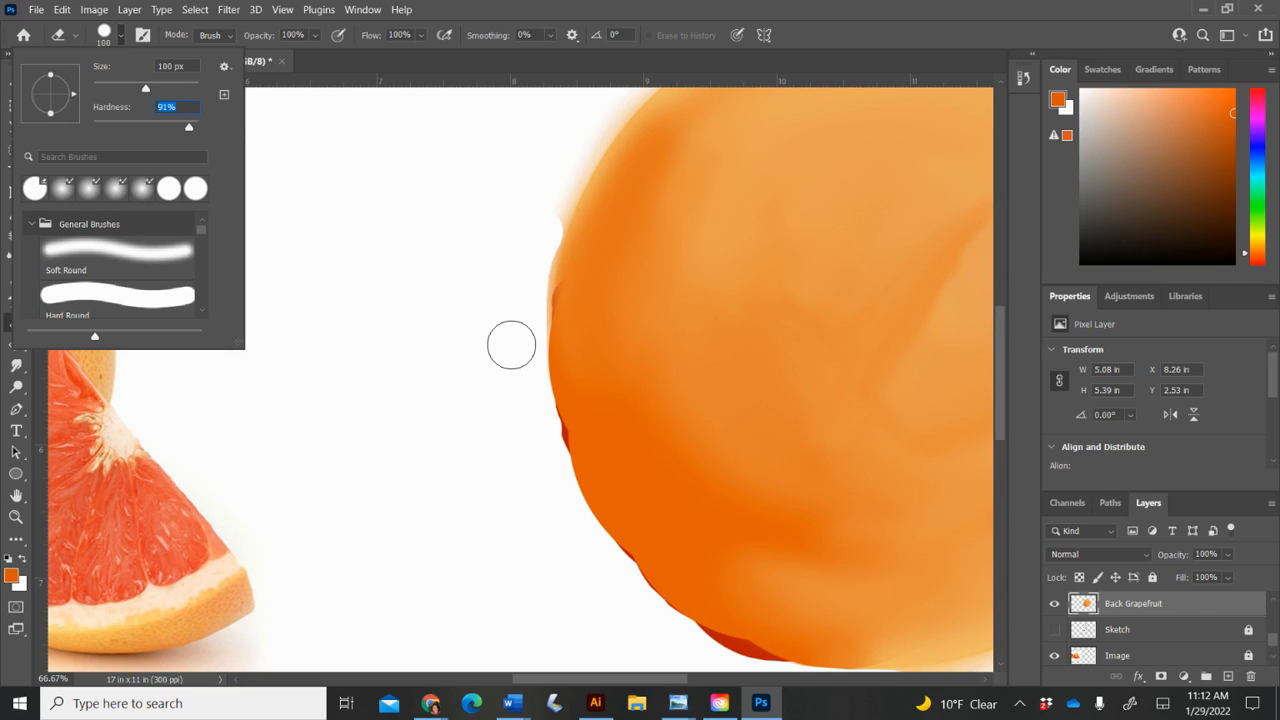
left_click(522, 361)
left_click_drag(533, 406, 597, 604)
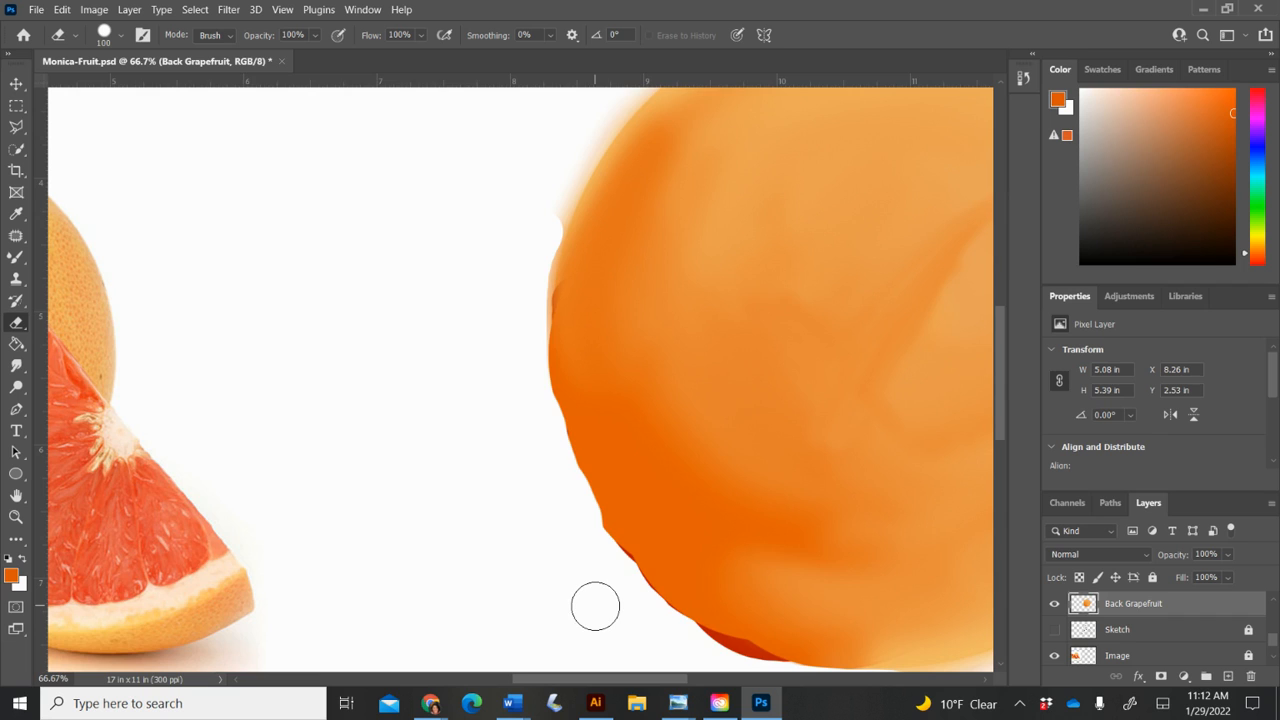
- Enlarge the Eraser to 150 and smooth the bump on the back grapefruit's left edge
scroll(595, 606, "up", 3)
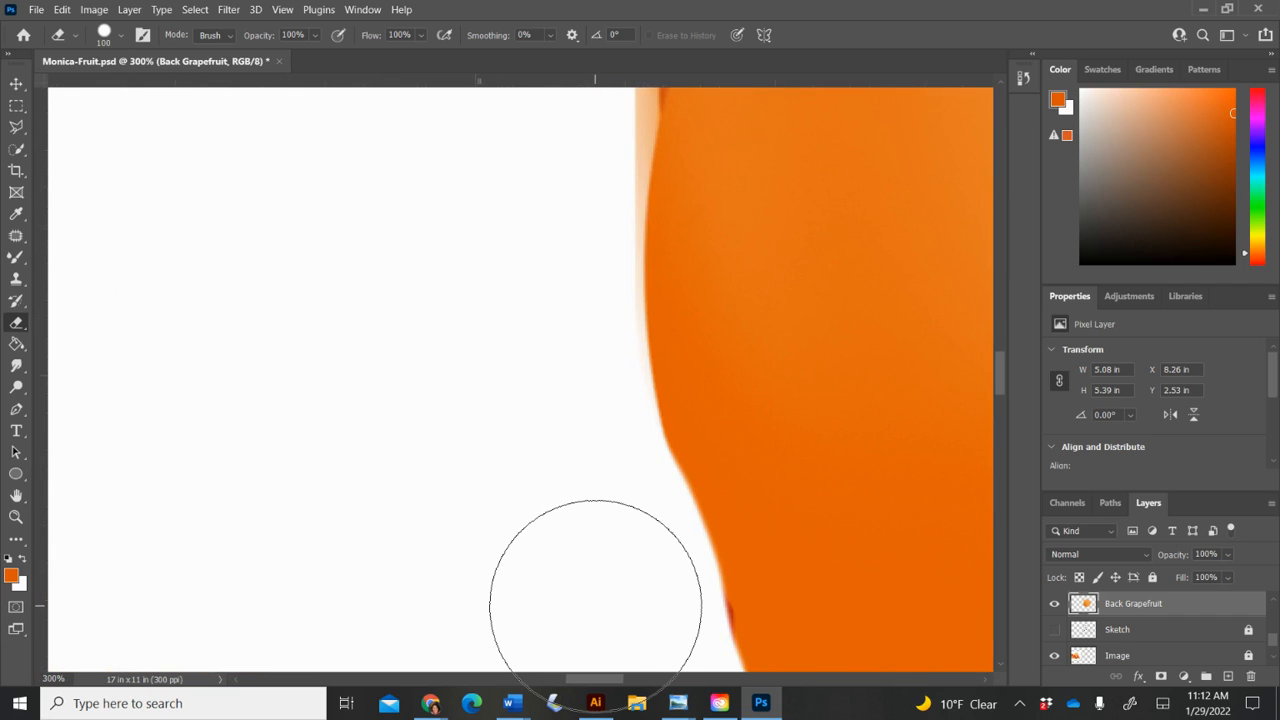
key("bracketright")
key("bracketright")
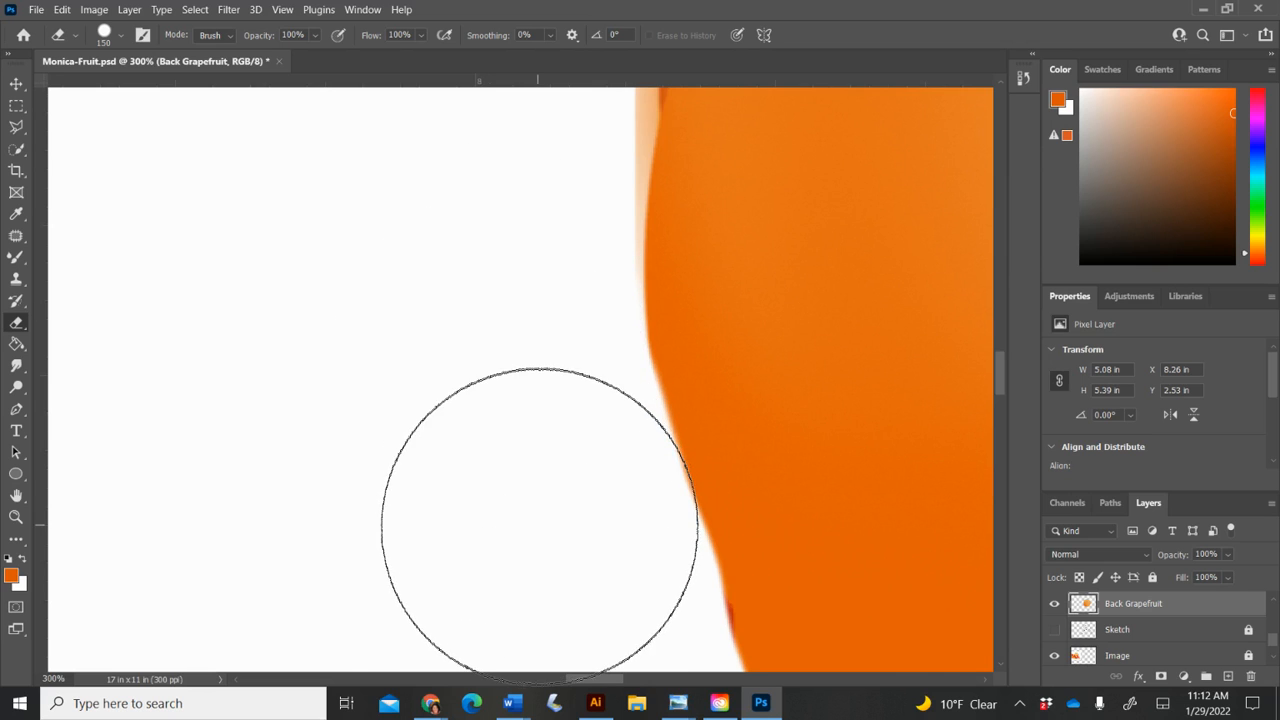
- Enlarge the Eraser to 900 with the whole fruit in view
key("ctrl+minus")
key("ctrl+minus")
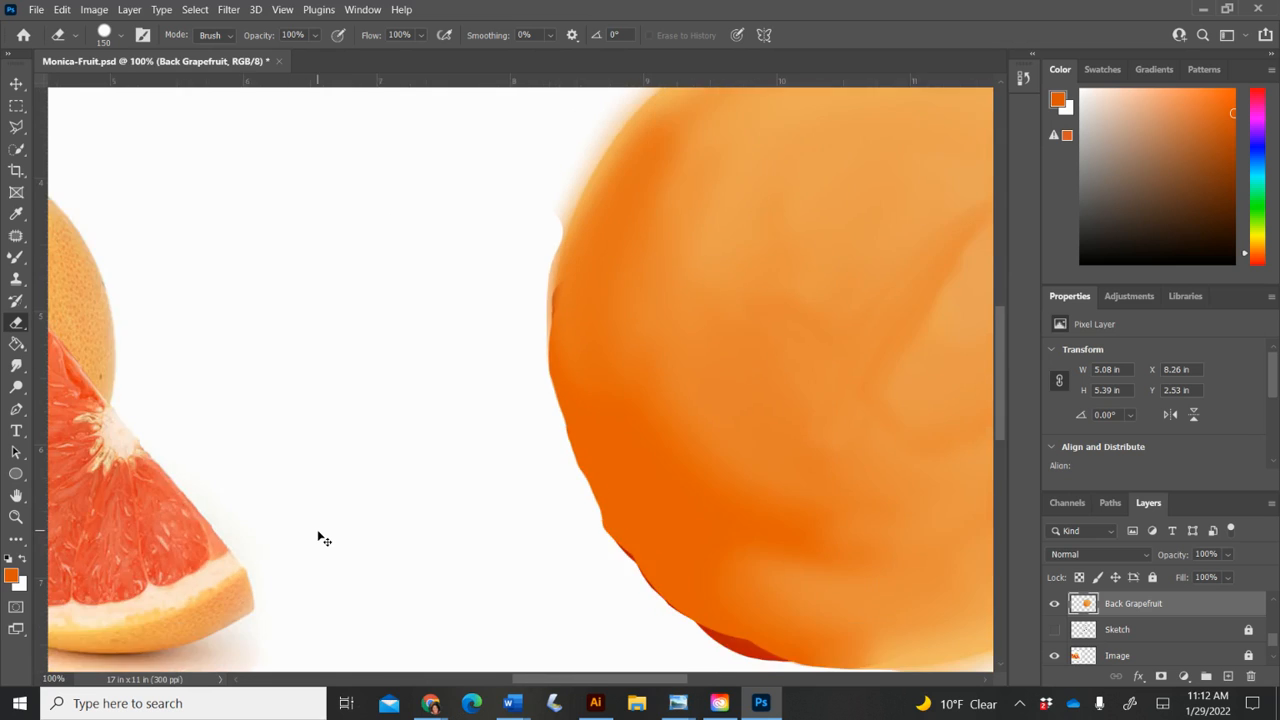
key("ctrl+minus")
key("ctrl+minus")
key("ctrl+minus")
key("ctrl+minus")
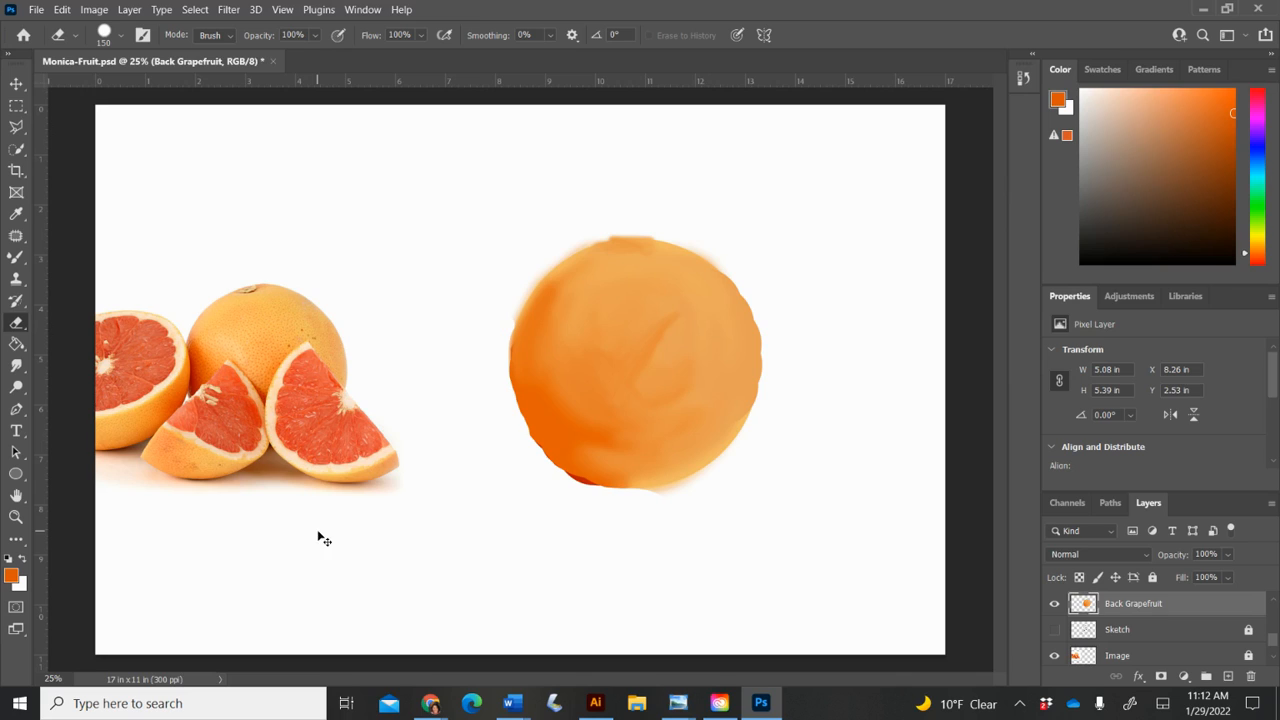
key("z")
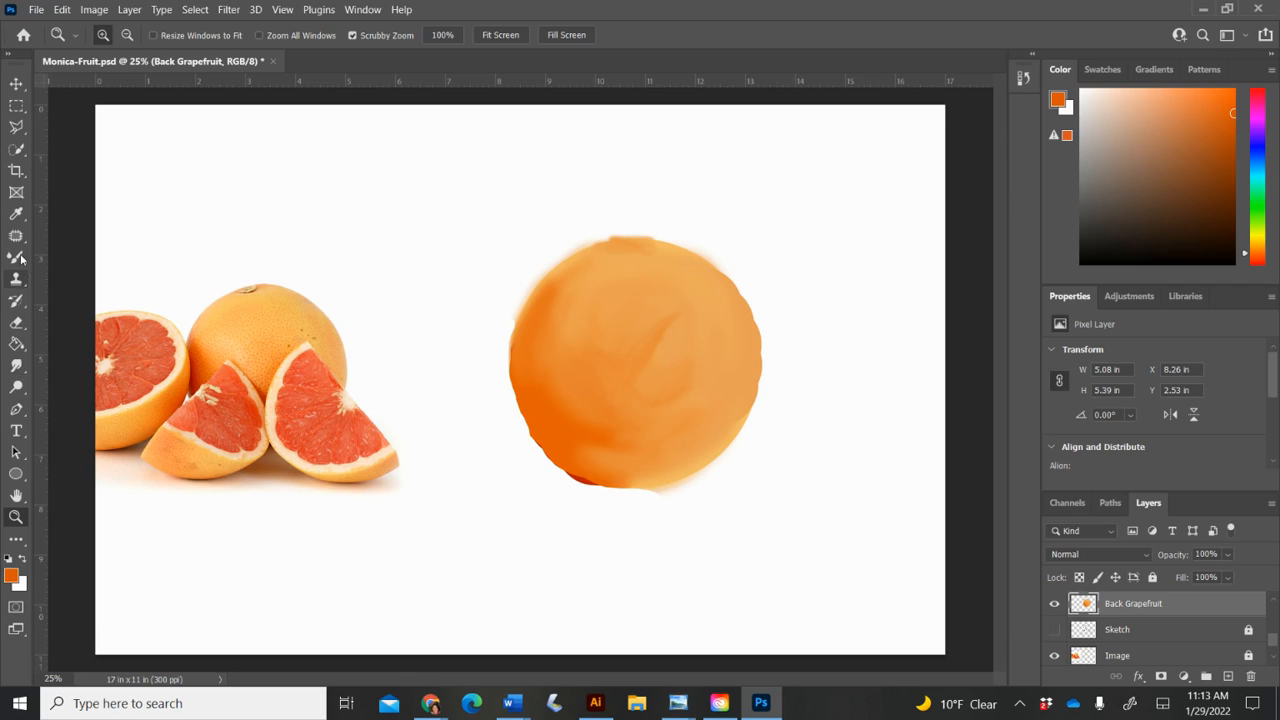
left_click(17, 322)
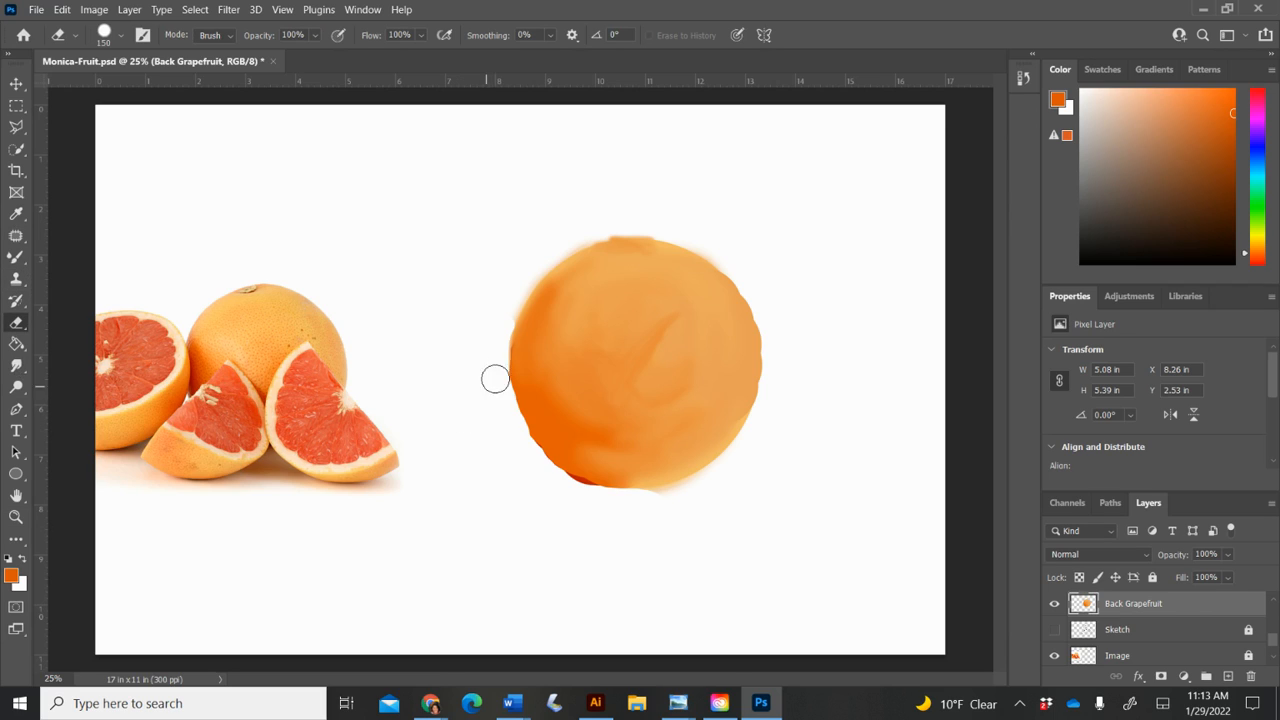
key("bracketright")
key("bracketright")
key("bracketright")
key("bracketright")
key("bracketright")
key("bracketright")
key("bracketright")
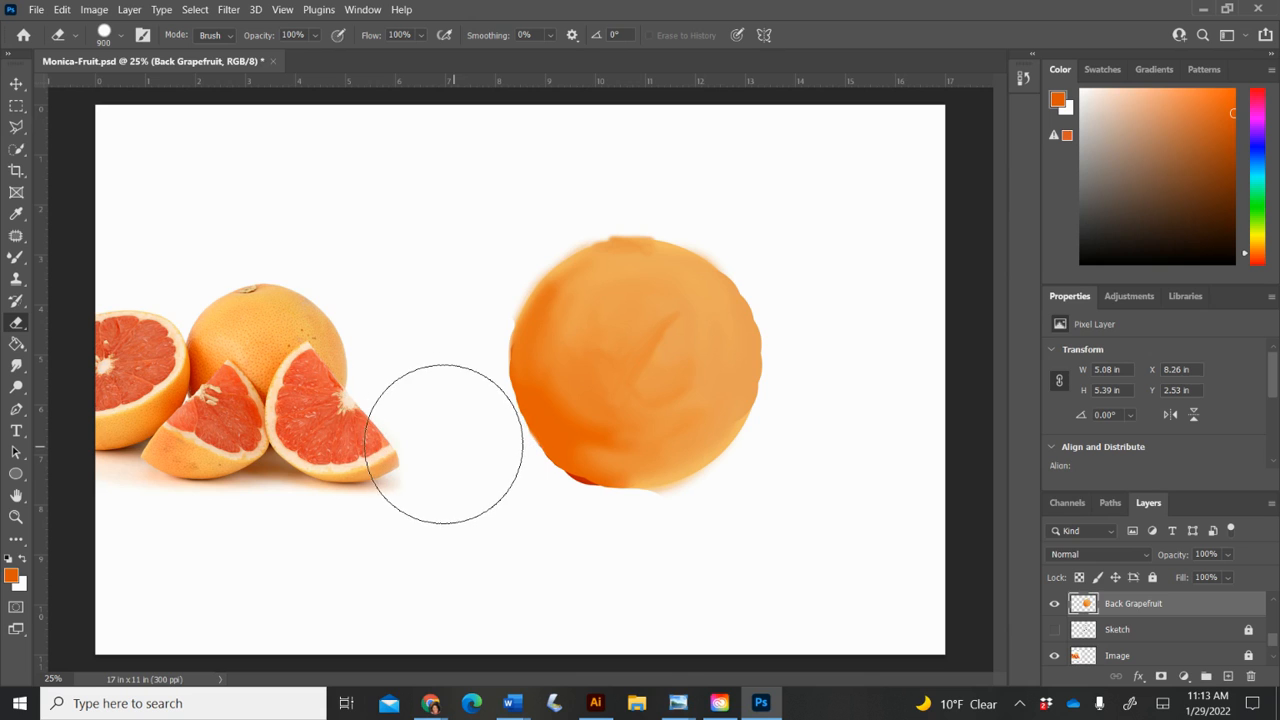
- Reduce the Eraser to 200 for cleaning up the back grapefruit's left edge
key("ctrl+plus")
key("ctrl+plus")
key("ctrl+plus")
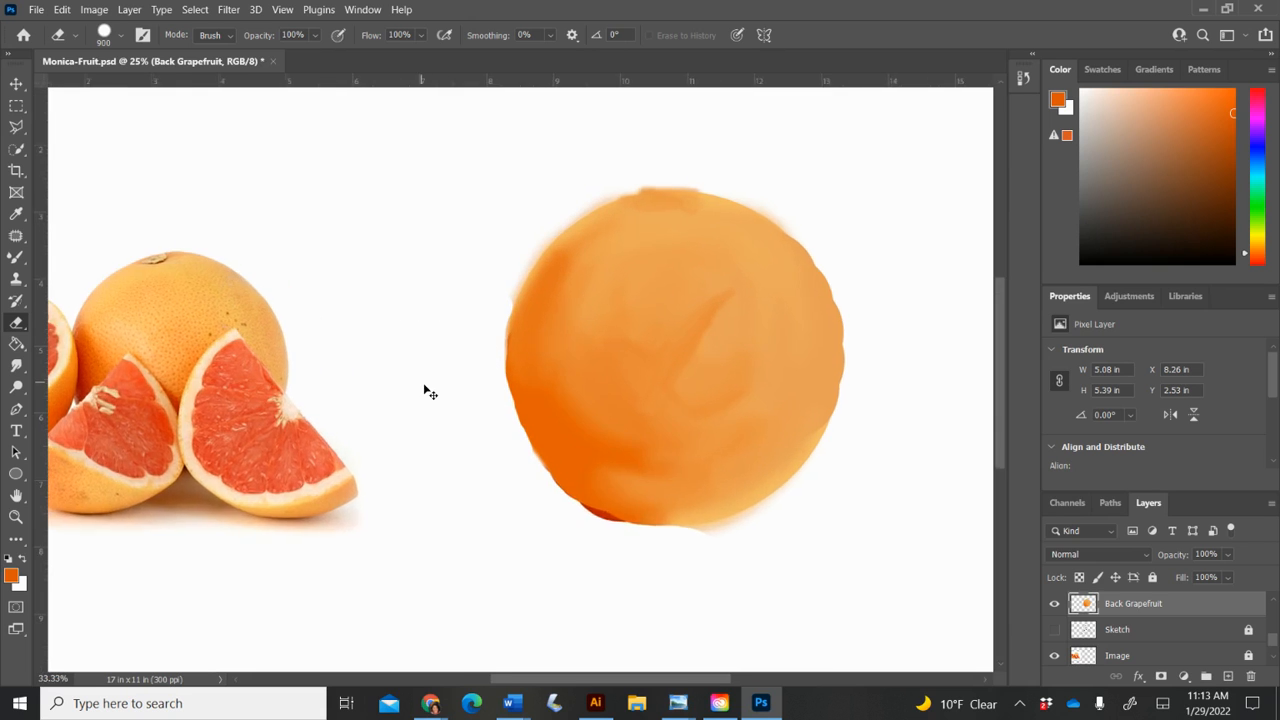
key("ctrl+plus")
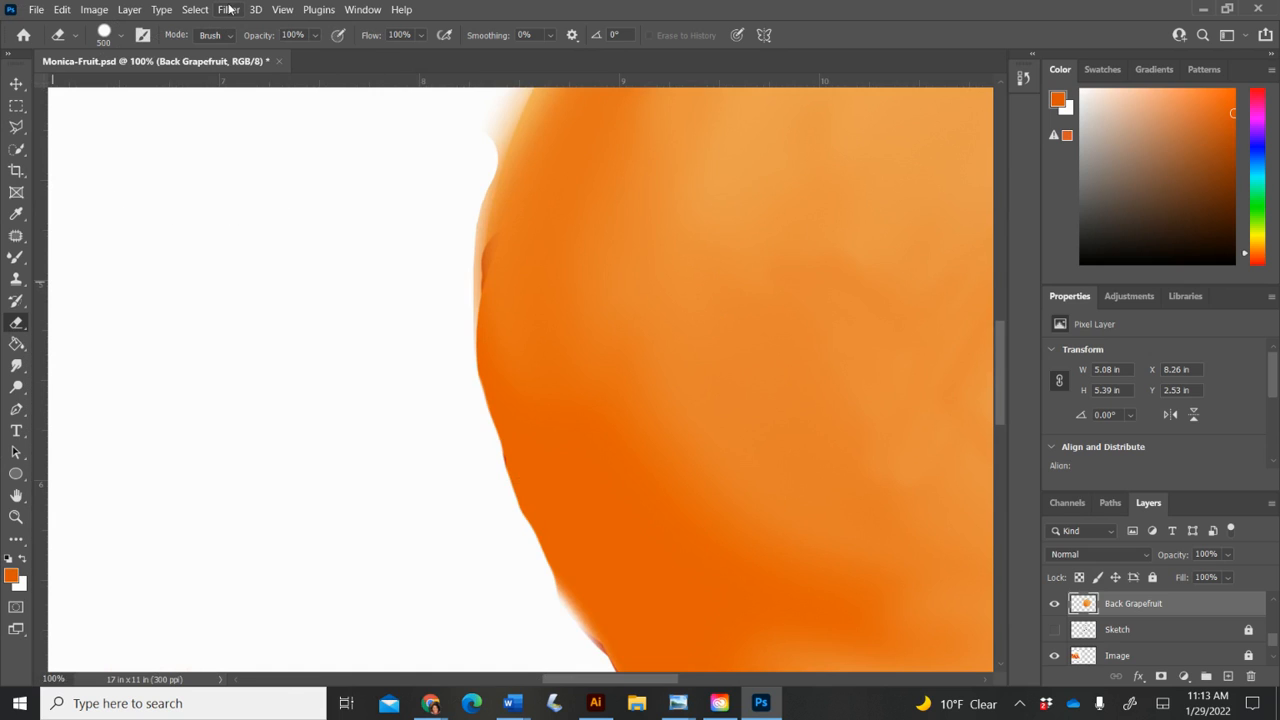
key("bracketleft")
key("bracketleft")
key("bracketleft")
key("bracketleft")
key("bracketleft")
key("bracketleft")
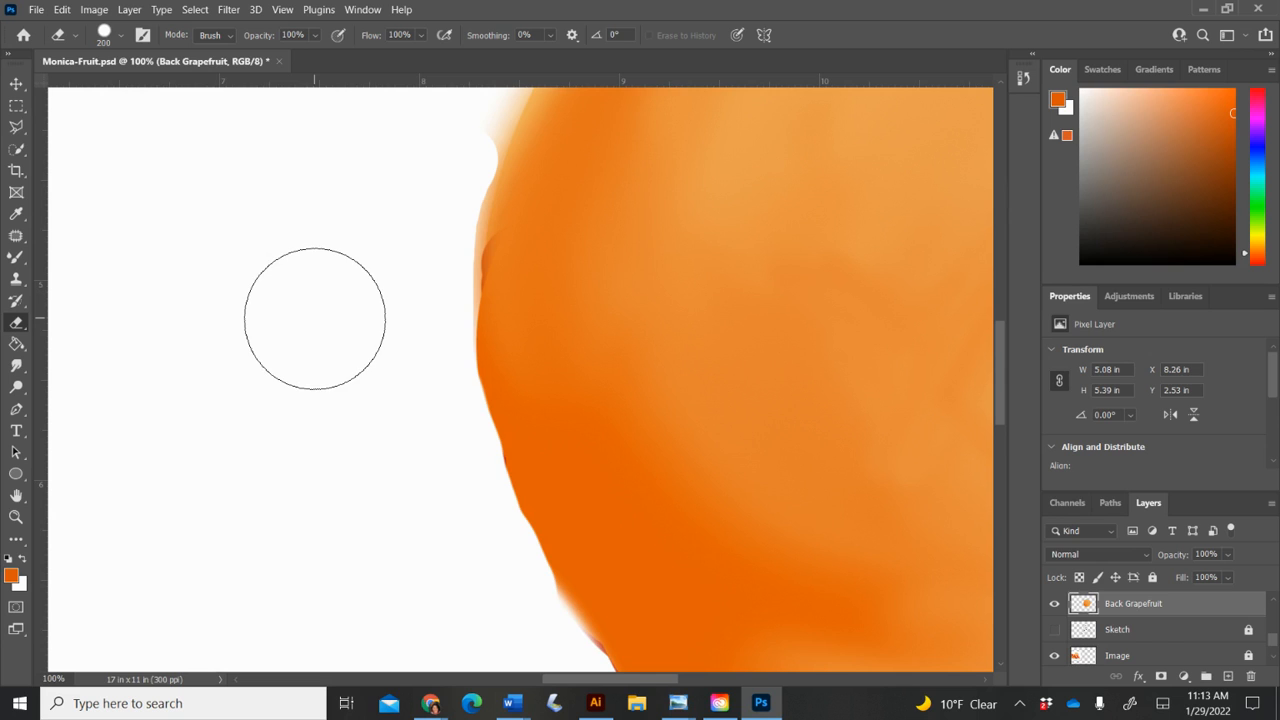